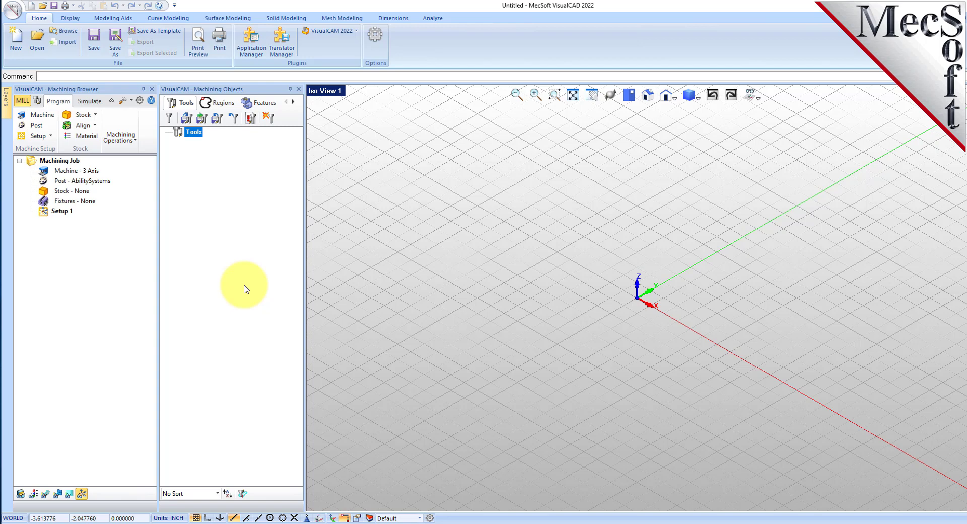
Close the Machining Browser and Machining Objects panels and reload the MILL module of VisualCAM 2022.
{"action": "left_click", "coordinate": [299, 89]}
{"action": "left_click", "coordinate": [152, 91]}
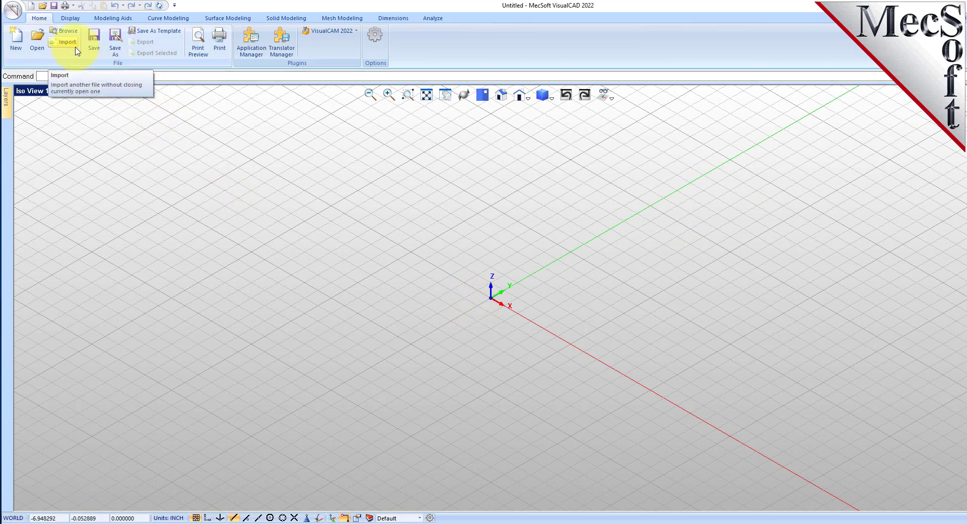
{"action": "left_click", "coordinate": [357, 32]}
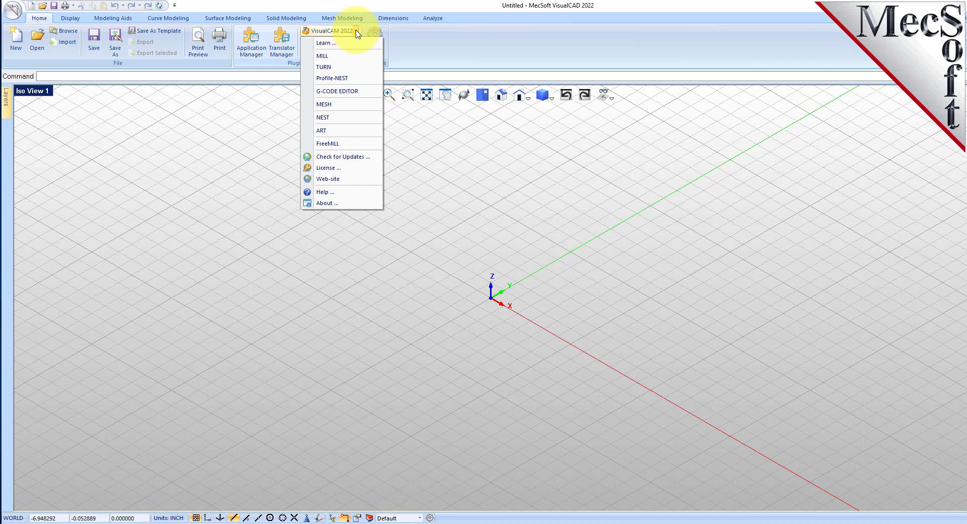
{"action": "left_click", "coordinate": [347, 57]}
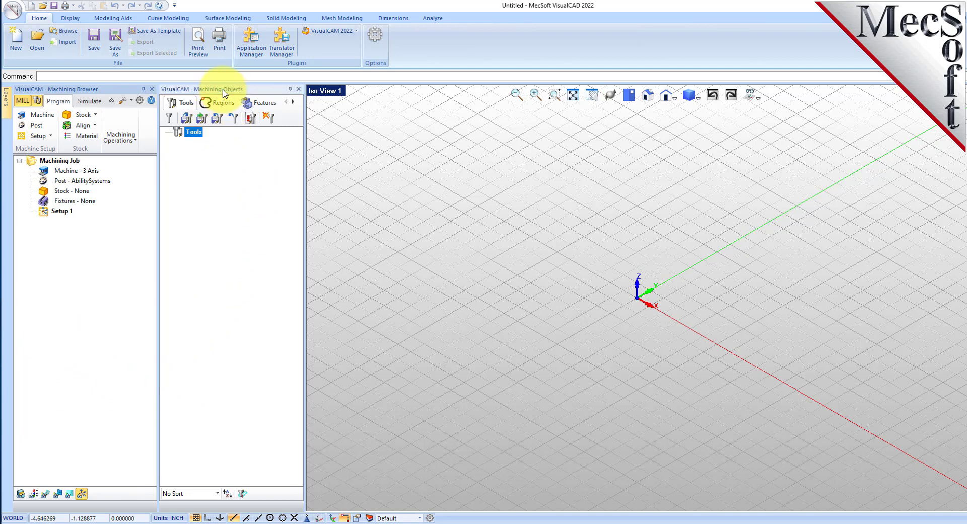
Dock the Machining Objects panel beneath the Machining Browser, enlarge the browser's share of the height and narrow both panels.
{"action": "mouse_move", "coordinate": [224, 93]}
{"action": "left_mouse_down"}
{"action": "mouse_move", "coordinate": [281, 144]}
{"action": "mouse_move", "coordinate": [388, 195]}
{"action": "mouse_move", "coordinate": [509, 201]}
{"action": "mouse_move", "coordinate": [631, 282]}
{"action": "mouse_move", "coordinate": [959, 303]}
{"action": "mouse_move", "coordinate": [622, 234]}
{"action": "mouse_move", "coordinate": [644, 318]}
{"action": "mouse_move", "coordinate": [487, 124]}
{"action": "mouse_move", "coordinate": [491, 107]}
{"action": "mouse_move", "coordinate": [68, 252]}
{"action": "mouse_move", "coordinate": [8, 282]}
{"action": "mouse_move", "coordinate": [30, 300]}
{"action": "mouse_move", "coordinate": [160, 280]}
{"action": "mouse_move", "coordinate": [190, 227]}
{"action": "mouse_move", "coordinate": [219, 228]}
{"action": "mouse_move", "coordinate": [205, 322]}
{"action": "mouse_move", "coordinate": [224, 236]}
{"action": "mouse_move", "coordinate": [228, 286]}
{"action": "left_mouse_up"}
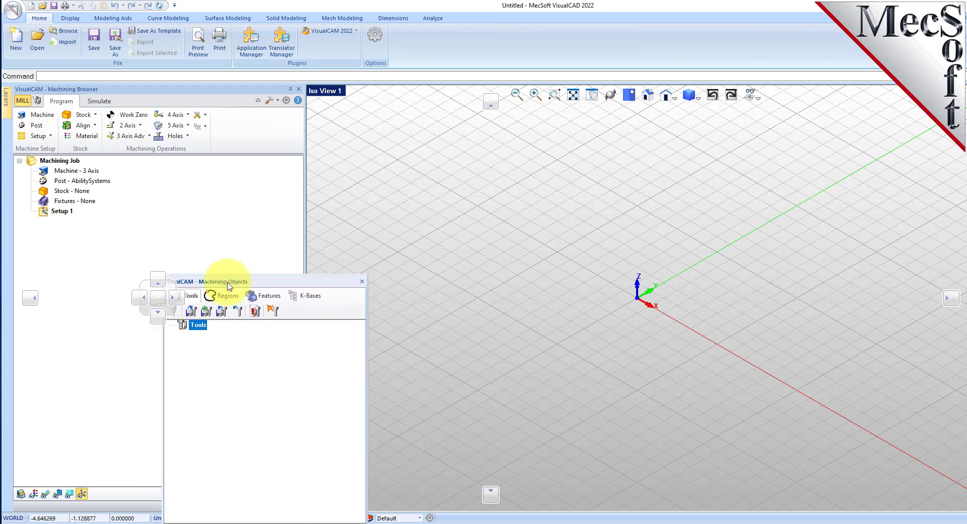
{"action": "left_click_drag", "start_coordinate": [228, 285], "coordinate": [158, 322]}
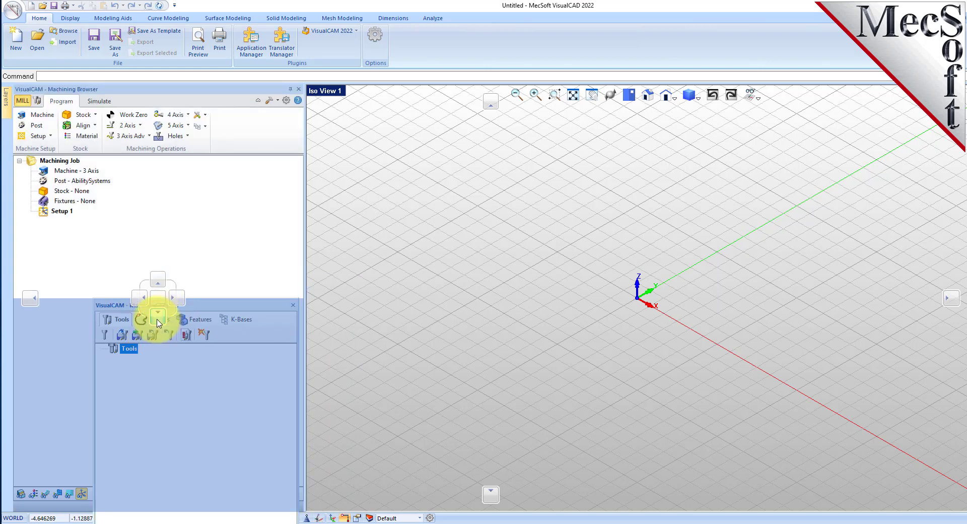
{"action": "left_click_drag", "start_coordinate": [158, 322], "coordinate": [159, 323]}
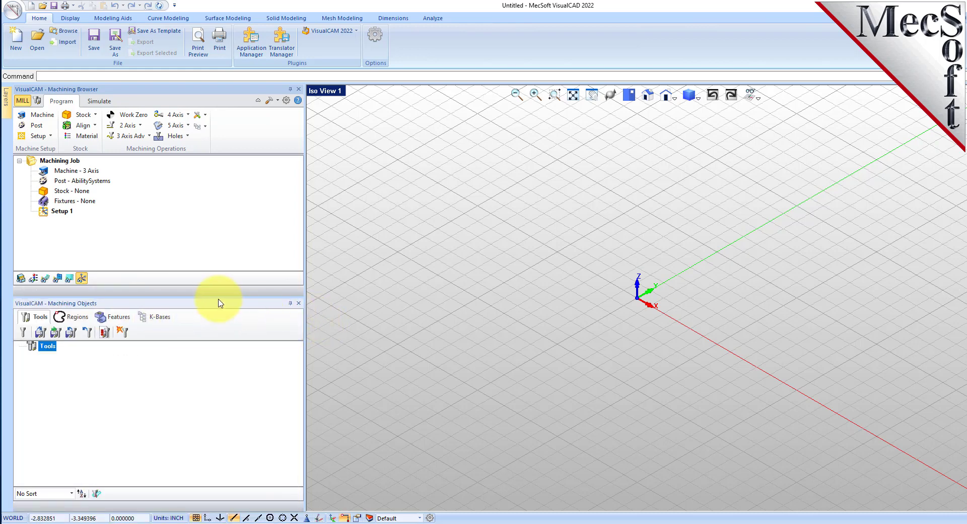
{"action": "left_click_drag", "start_coordinate": [221, 293], "coordinate": [211, 338]}
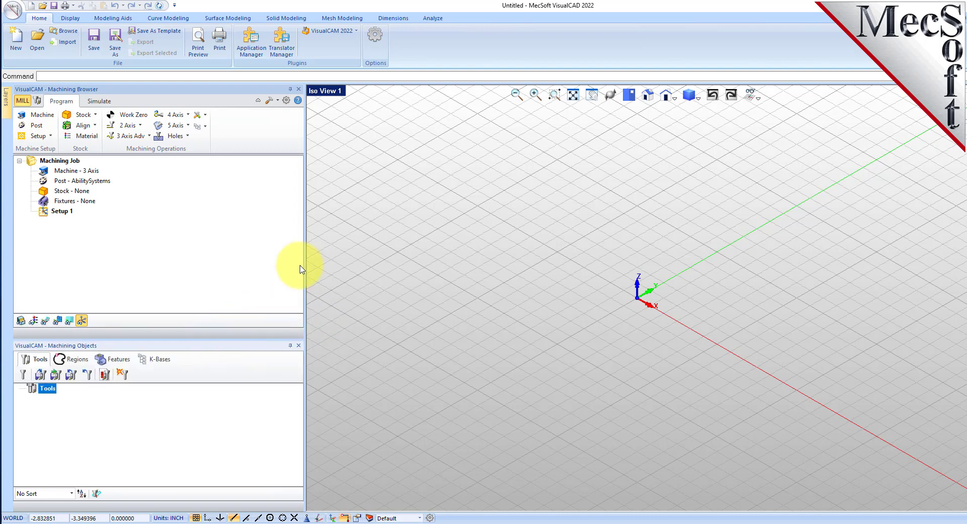
{"action": "left_click_drag", "start_coordinate": [305, 263], "coordinate": [217, 281]}
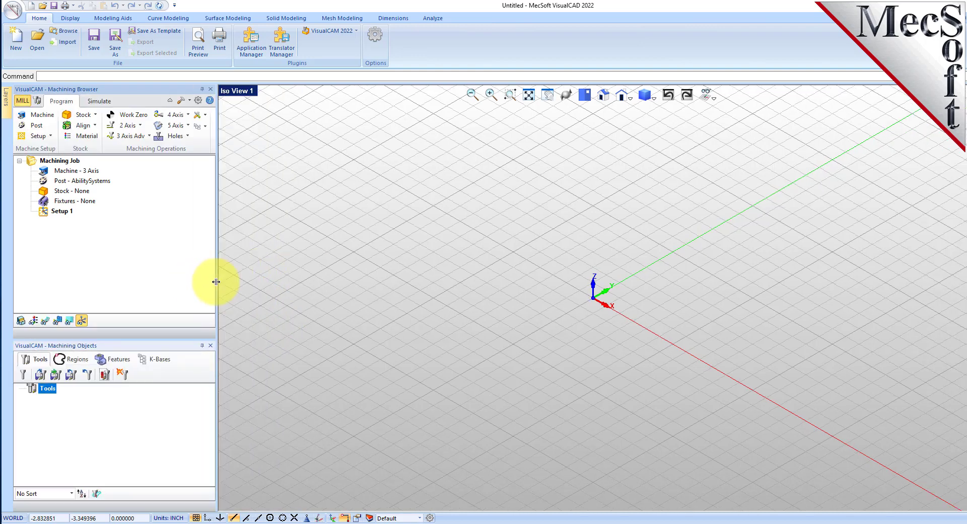
{"action": "left_click_drag", "start_coordinate": [145, 340], "coordinate": [145, 347]}
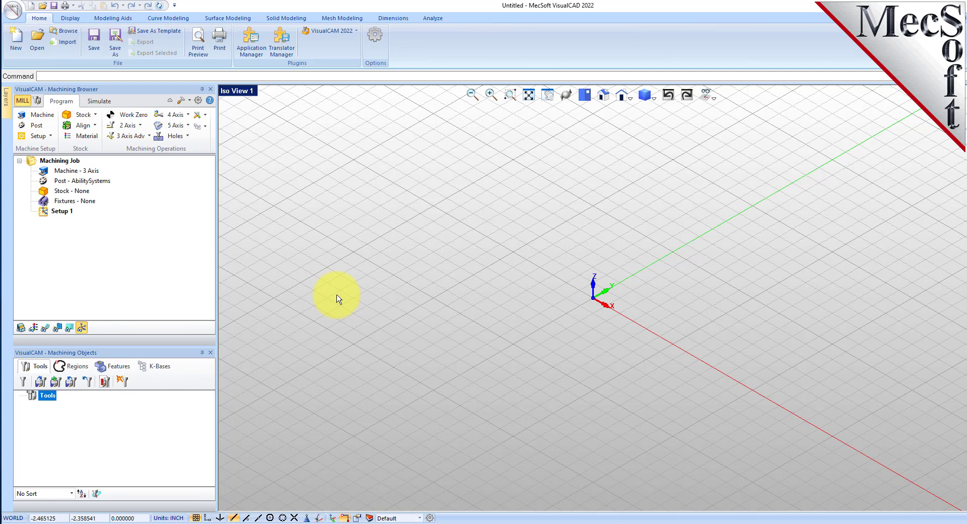
Open the part file MILLQuickStartTutorial.vcp from the VisualCAM 2022 QuickStart folder without saving the untitled file.
{"action": "left_click", "coordinate": [12, 11]}
{"action": "left_click", "coordinate": [151, 154]}
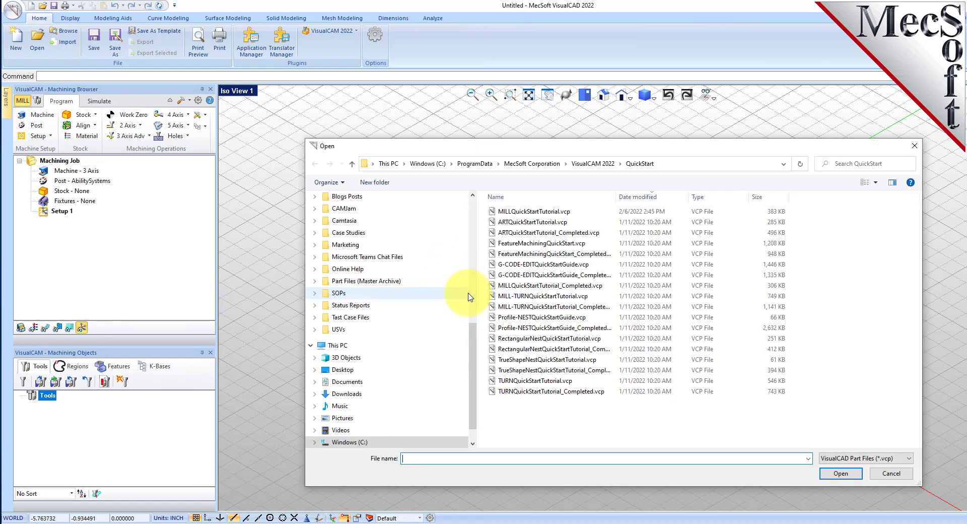
{"action": "left_click", "coordinate": [692, 164]}
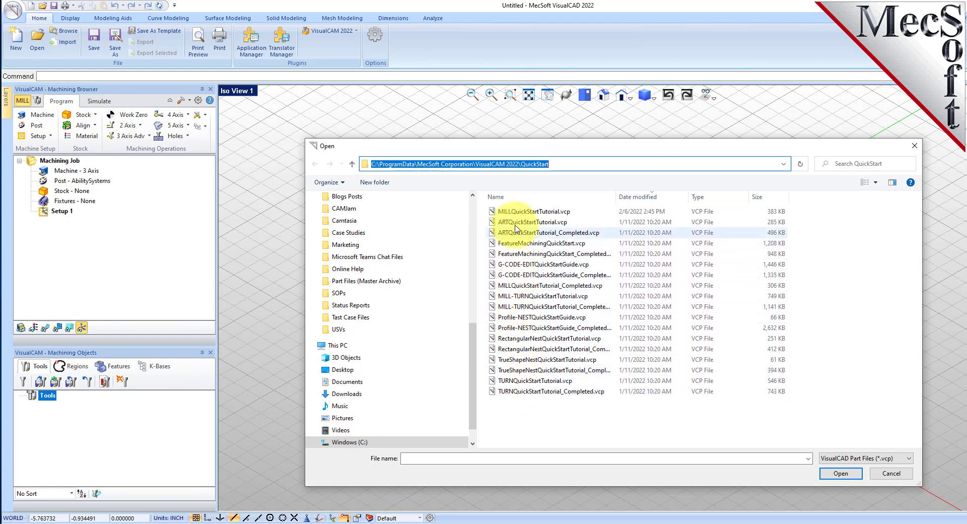
{"action": "left_click", "coordinate": [534, 212]}
{"action": "left_click", "coordinate": [838, 474]}
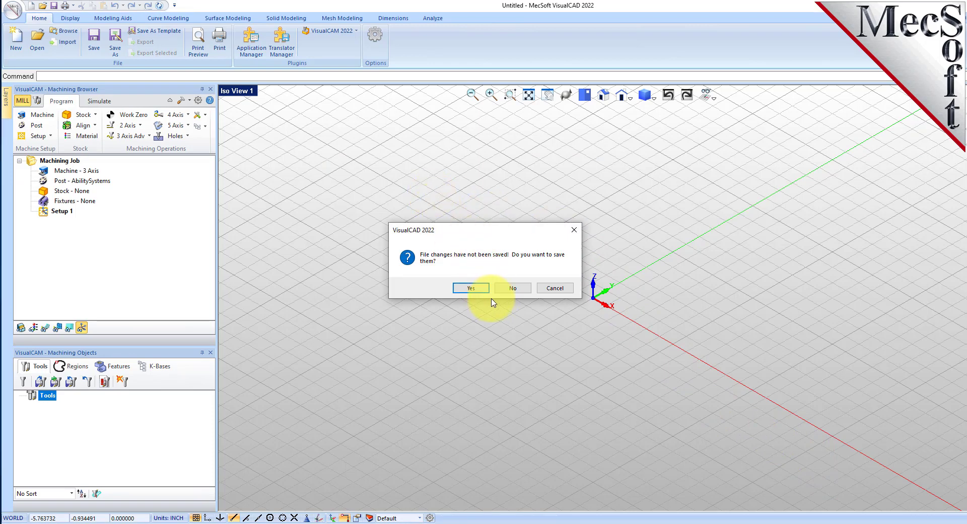
{"action": "left_click", "coordinate": [514, 289]}
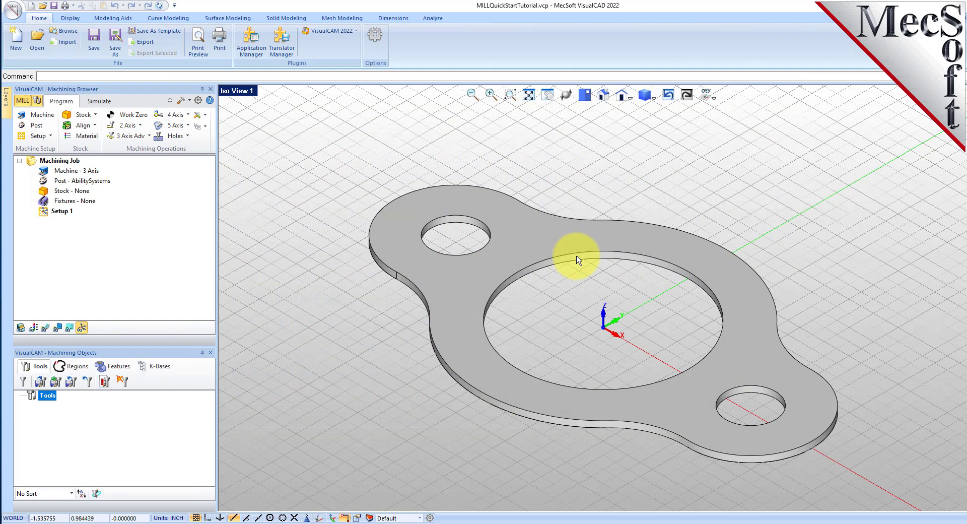
Define the machine tool manually with the number of axes set to 3 Axis.
{"action": "left_click", "coordinate": [43, 118]}
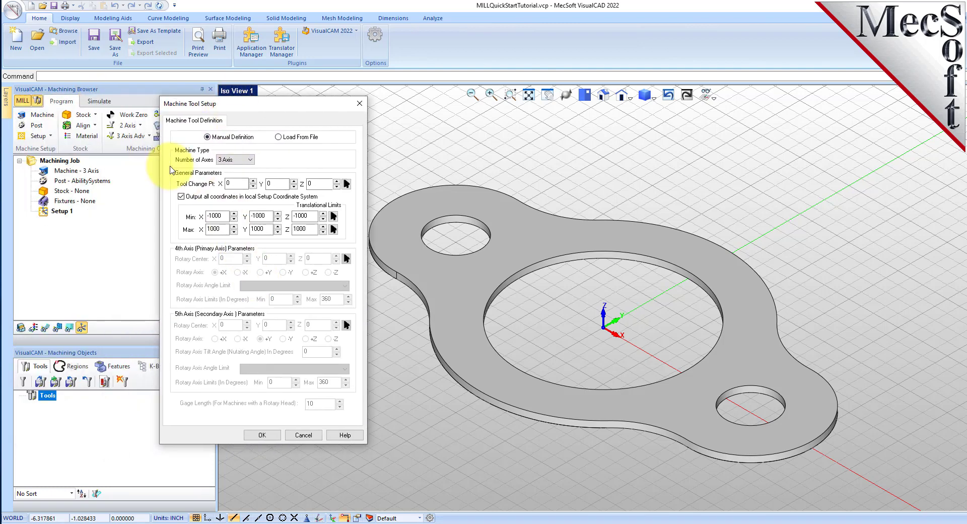
{"action": "left_click", "coordinate": [248, 160]}
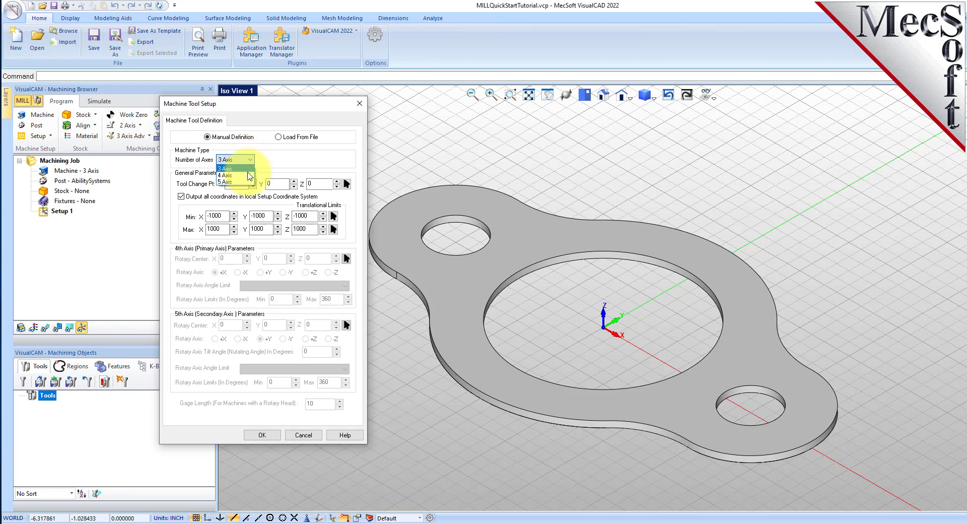
{"action": "left_click", "coordinate": [247, 169]}
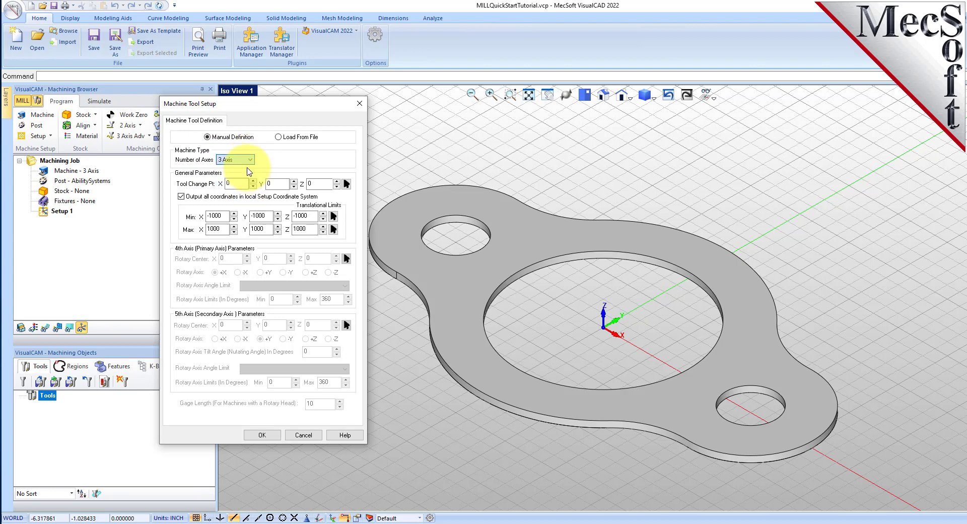
{"action": "left_click", "coordinate": [263, 435]}
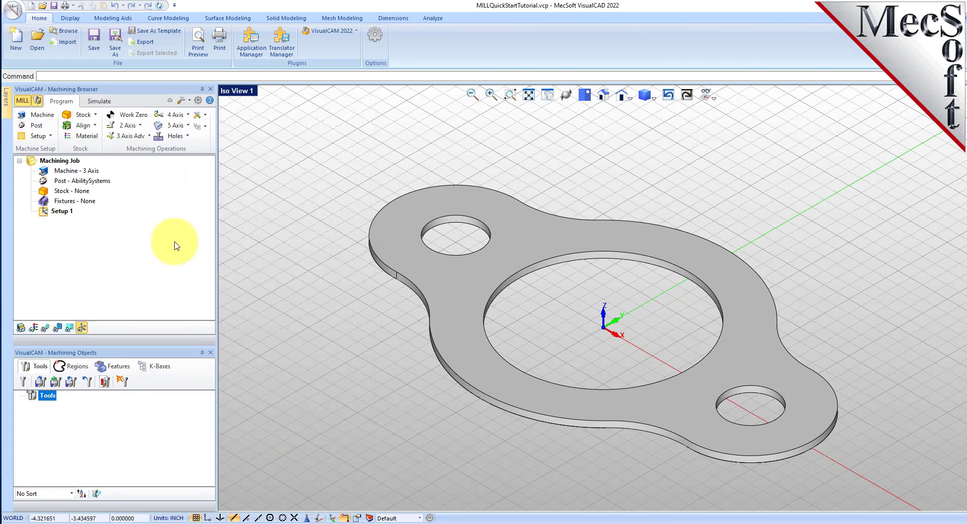
{"action": "left_click", "coordinate": [71, 170]}
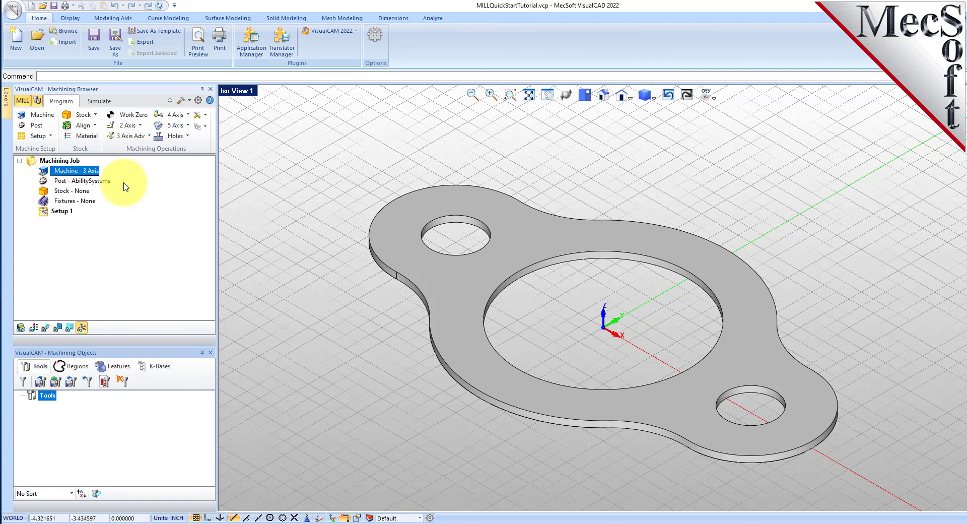
Set Haas as the current post processor for the machining job.
{"action": "left_click", "coordinate": [36, 125]}
{"action": "left_click_drag", "start_coordinate": [111, 103], "coordinate": [214, 134]}
{"action": "left_click", "coordinate": [254, 212]}
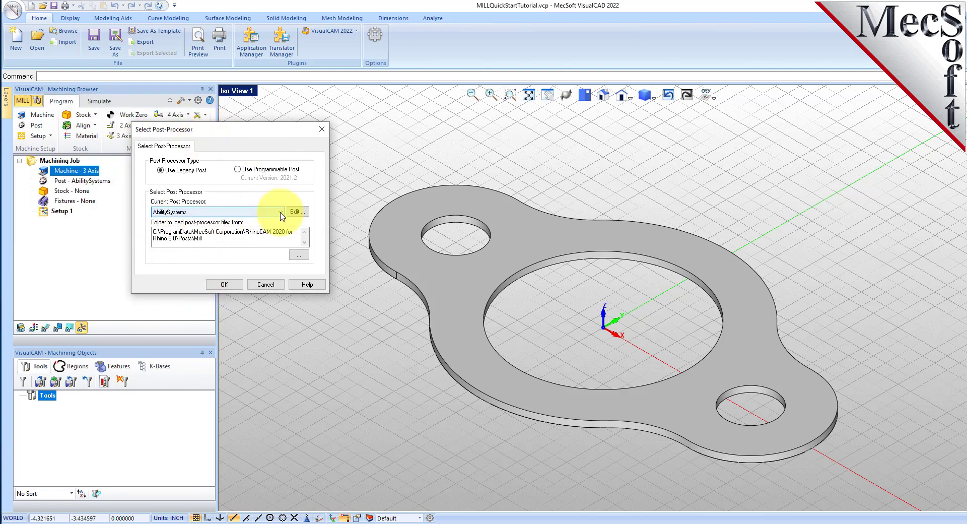
{"action": "left_click_drag", "start_coordinate": [280, 233], "coordinate": [289, 306]}
{"action": "left_click", "coordinate": [175, 301]}
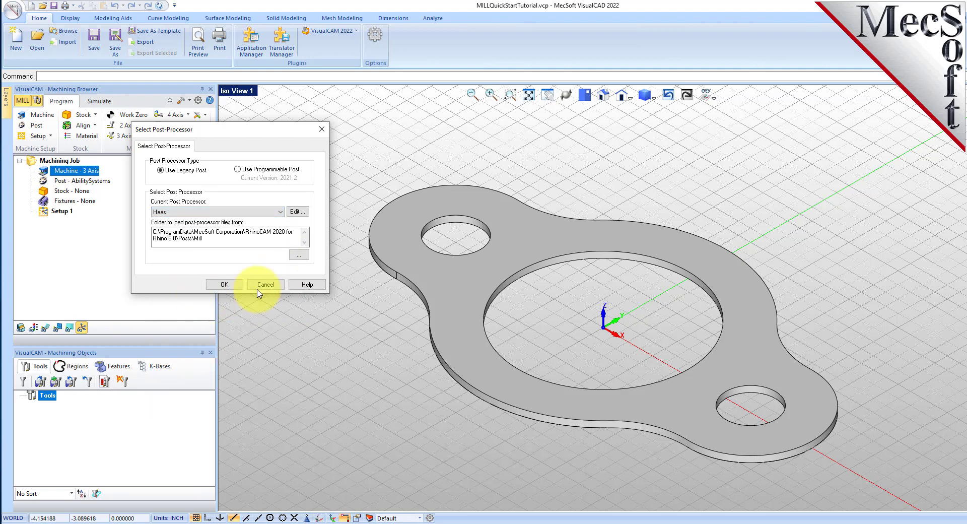
{"action": "left_click", "coordinate": [230, 284]}
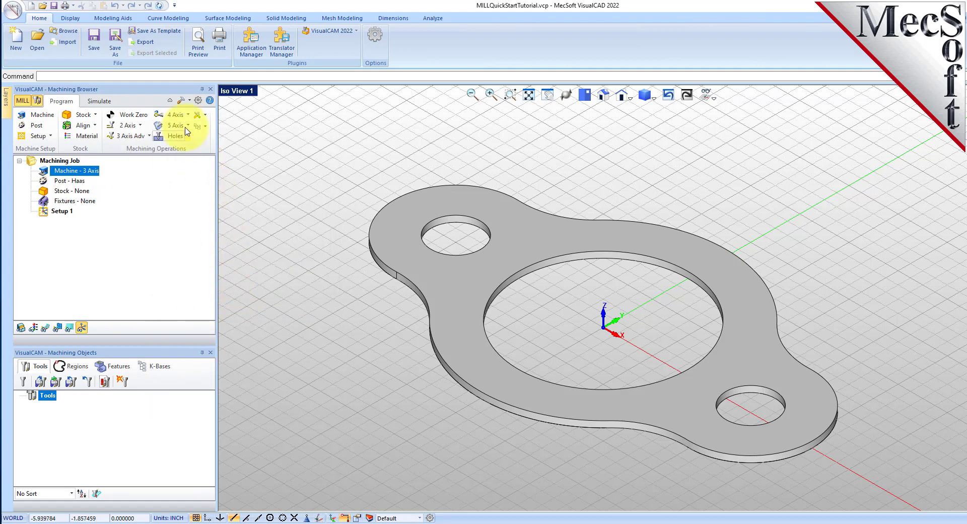
Set the posted file extension to .nc in the post processor preferences.
{"action": "left_click", "coordinate": [198, 103]}
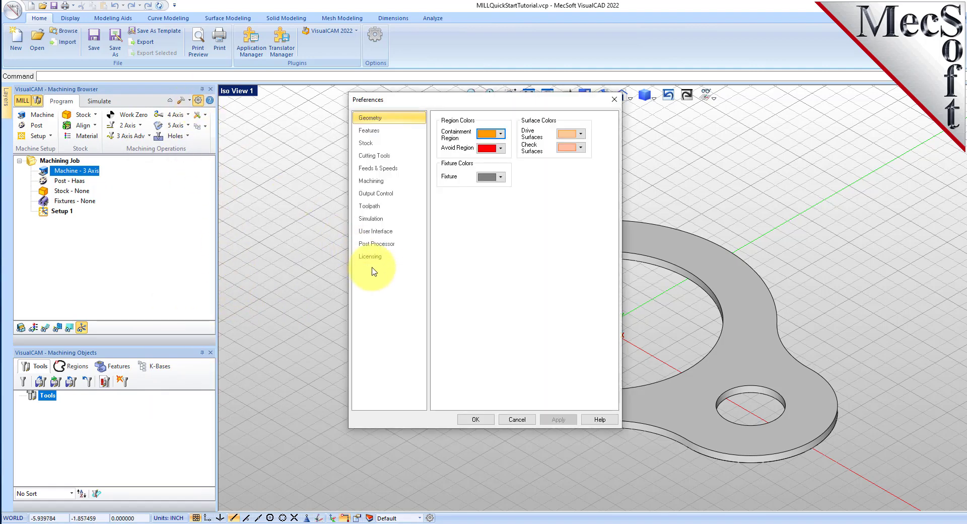
{"action": "left_click", "coordinate": [377, 245]}
{"action": "left_click", "coordinate": [530, 253]}
{"action": "left_click", "coordinate": [511, 262]}
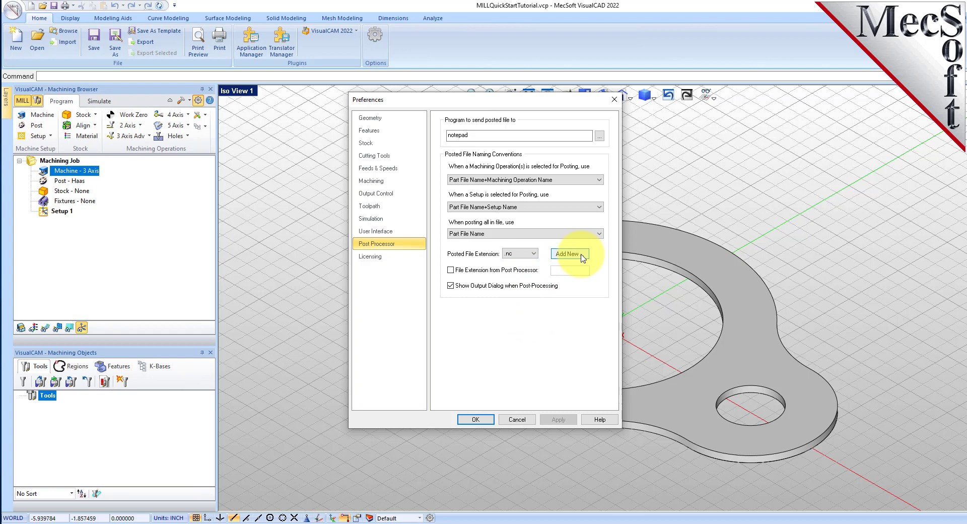
{"action": "left_click", "coordinate": [486, 421]}
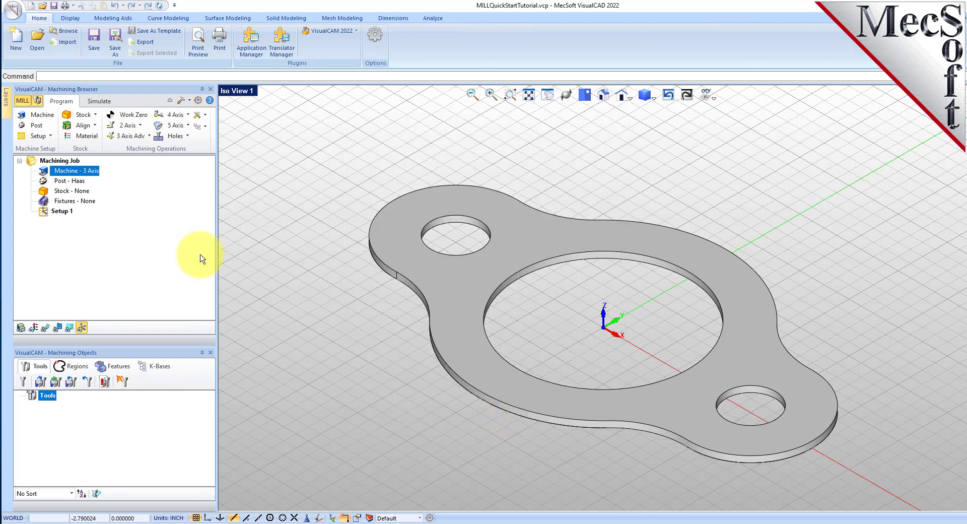
{"action": "left_click", "coordinate": [66, 180]}
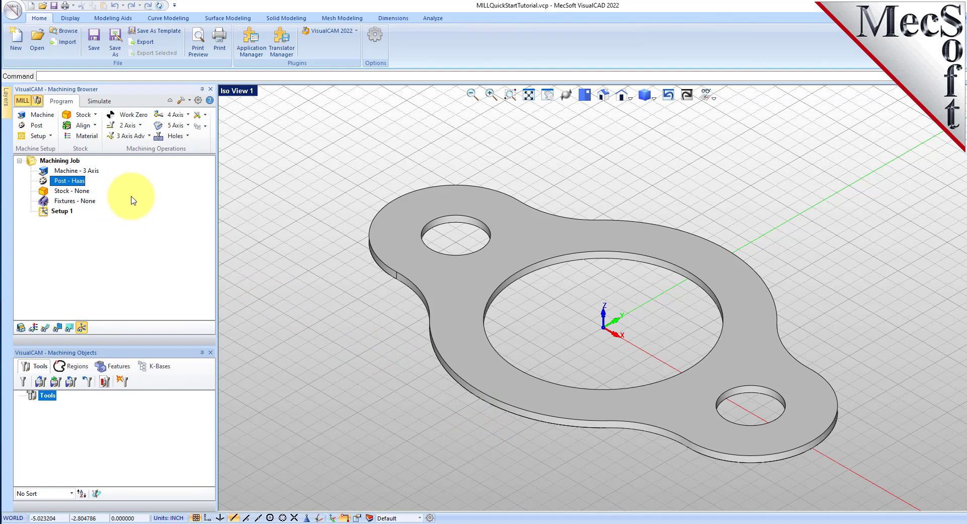
Select Setup 1, hide the WCS and show the machine coordinate system on the part.
{"action": "left_click", "coordinate": [62, 210]}
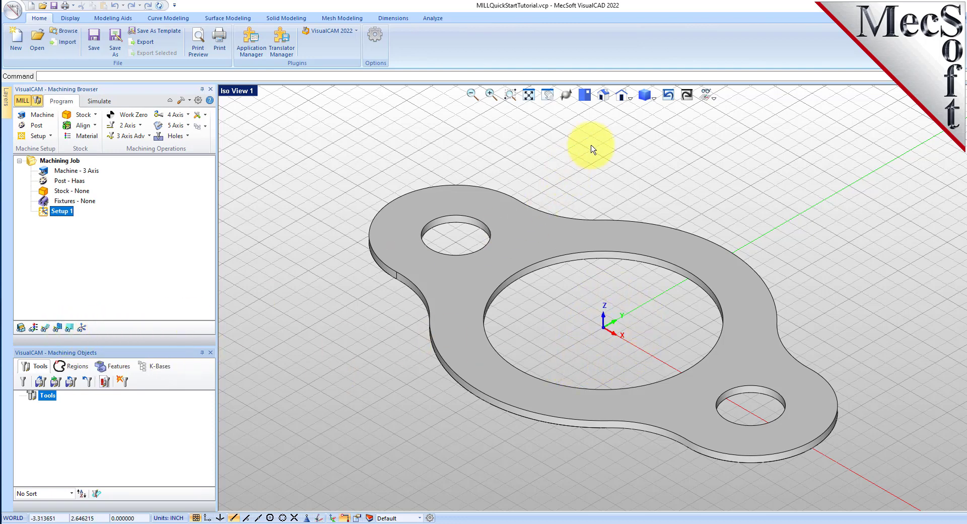
{"action": "left_click", "coordinate": [714, 98]}
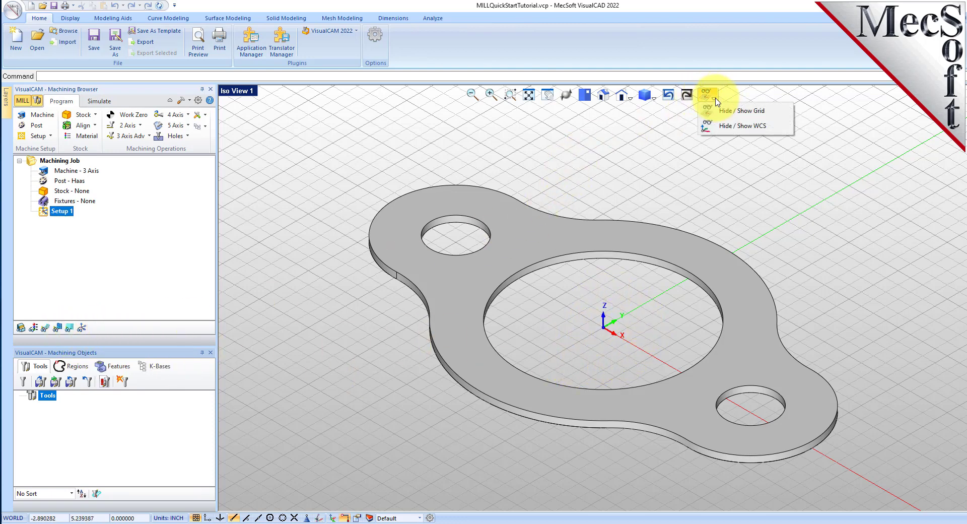
{"action": "left_click", "coordinate": [747, 132]}
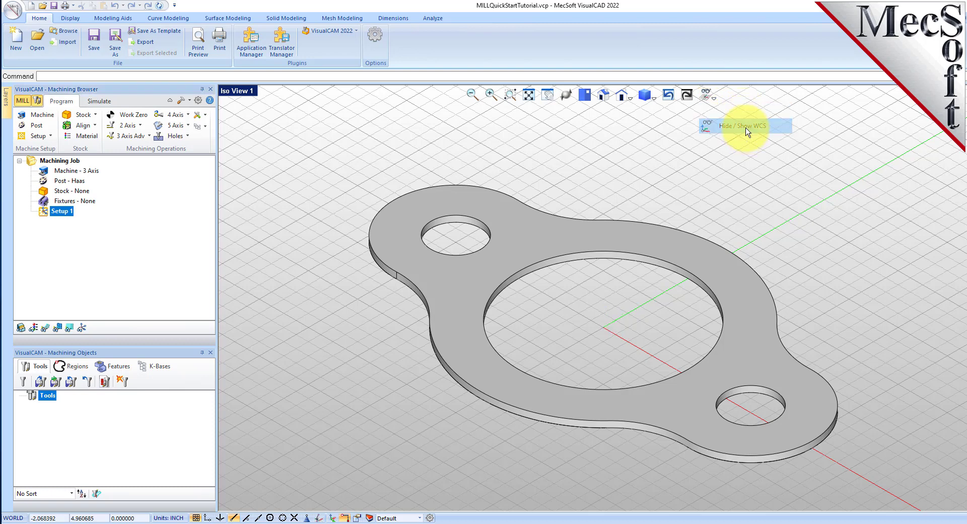
{"action": "left_click", "coordinate": [713, 97]}
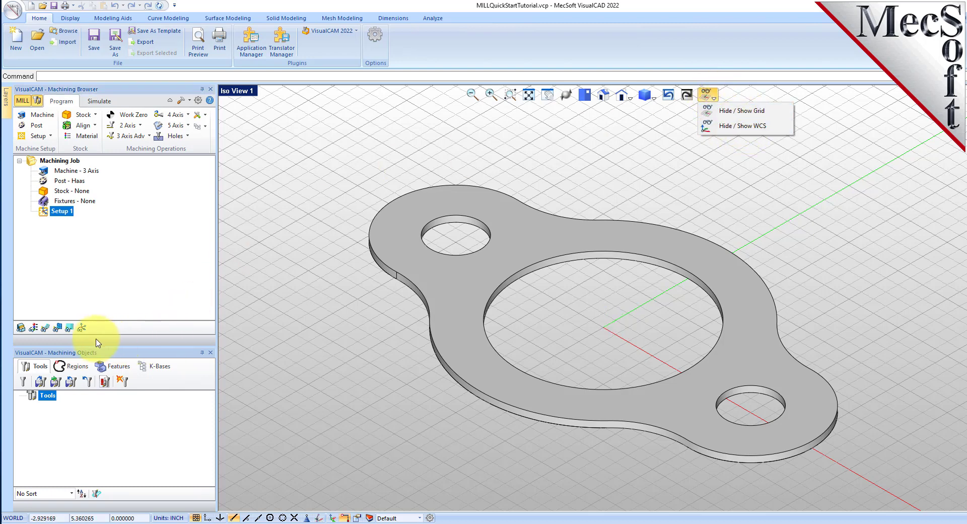
{"action": "left_click", "coordinate": [82, 329]}
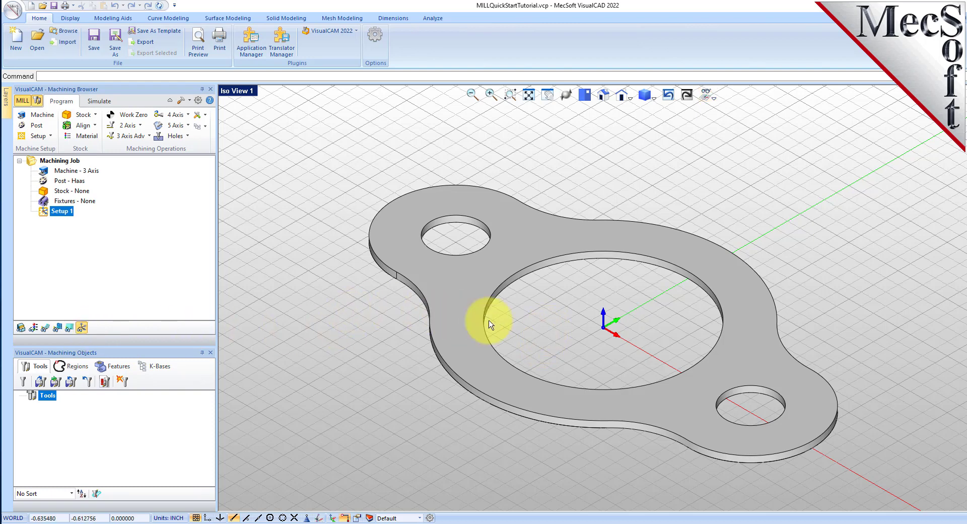
Define a box stock with length 10.0 and width 6.0 inches, measured from the lower front corner.
{"action": "left_click", "coordinate": [97, 119]}
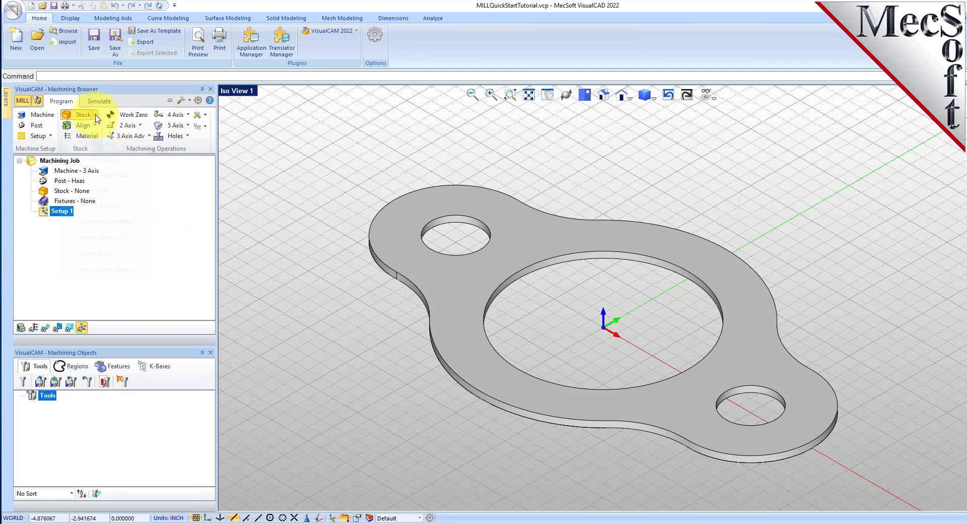
{"action": "left_click", "coordinate": [93, 129]}
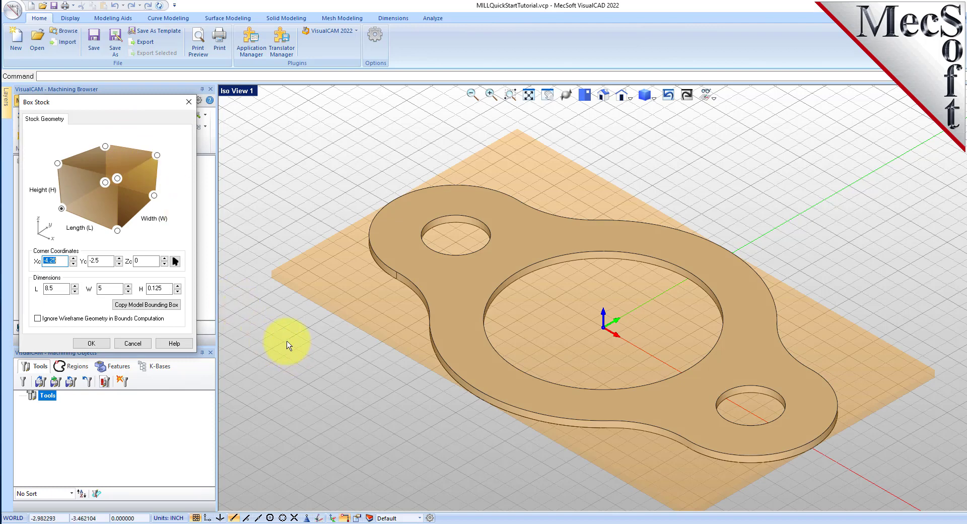
{"action": "left_click_drag", "start_coordinate": [118, 101], "coordinate": [222, 159]}
{"action": "left_click", "coordinate": [154, 347]}
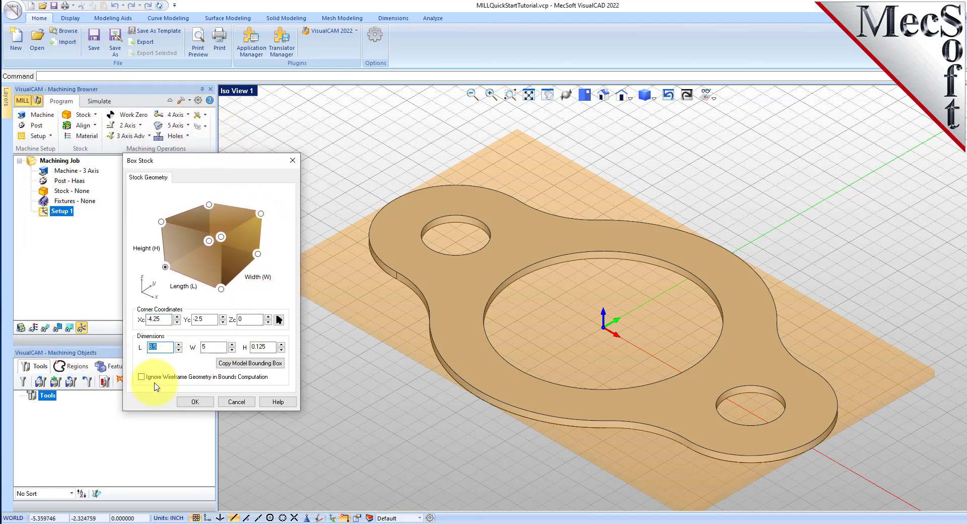
{"action": "type", "text": "10.0"}
{"action": "left_click", "coordinate": [211, 347]}
{"action": "left_click", "coordinate": [212, 348]}
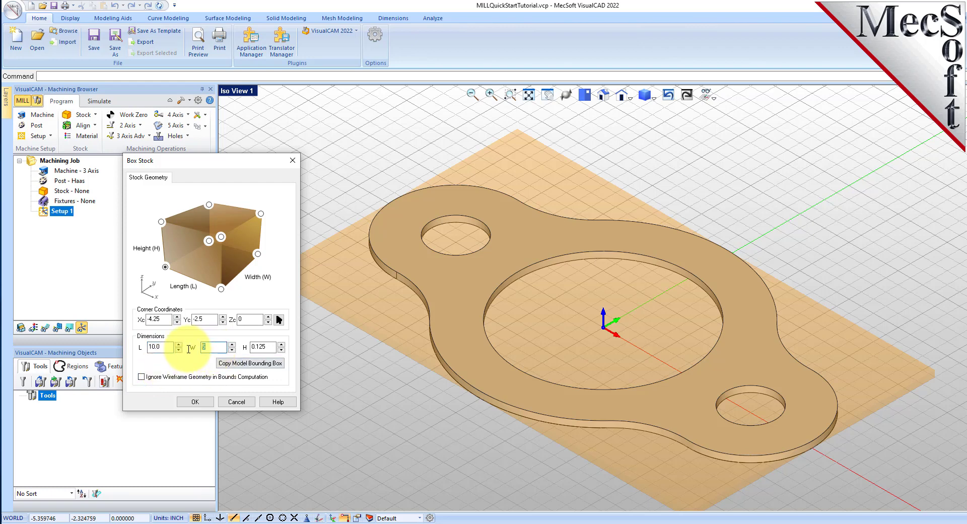
{"action": "type", "text": "6.0"}
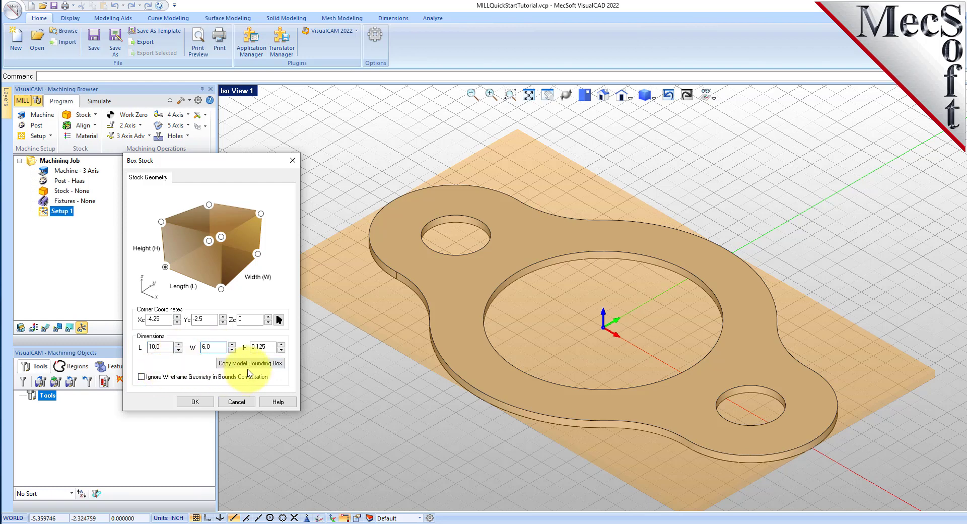
{"action": "left_click", "coordinate": [269, 348]}
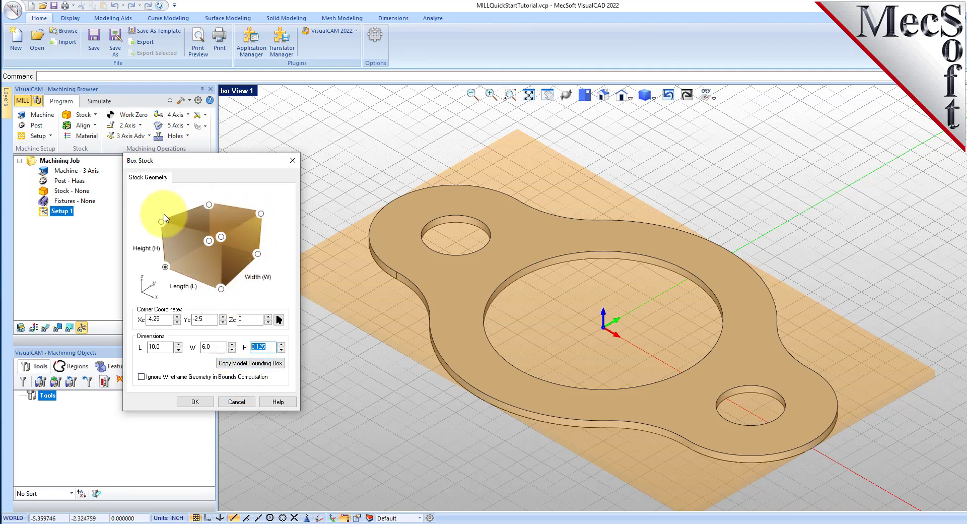
{"action": "left_click", "coordinate": [165, 267]}
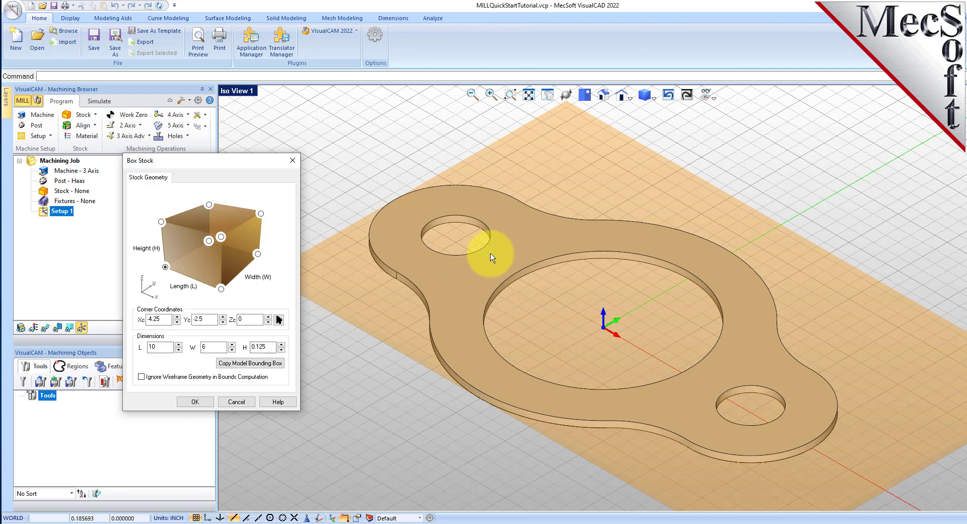
{"action": "left_click", "coordinate": [195, 401]}
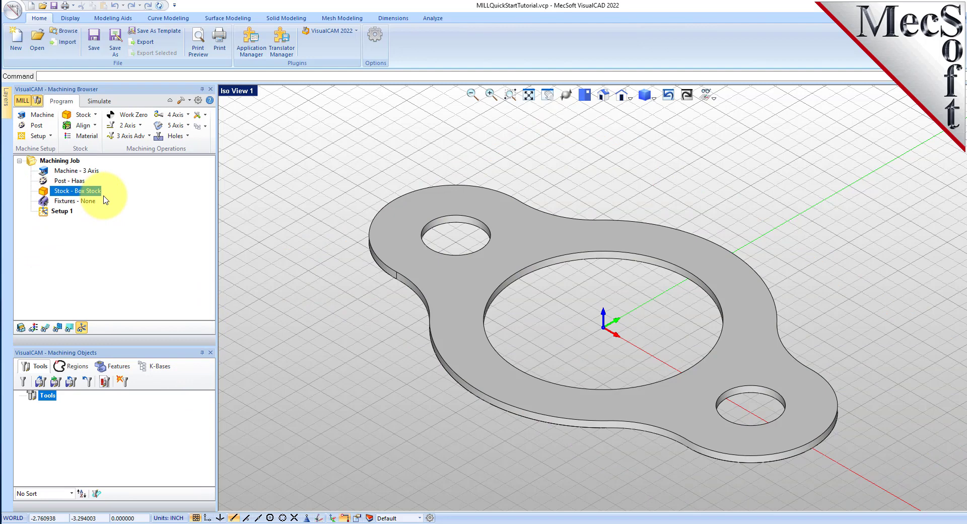
Turn on the stock display and inspect the box stock around the part.
{"action": "left_click", "coordinate": [21, 327]}
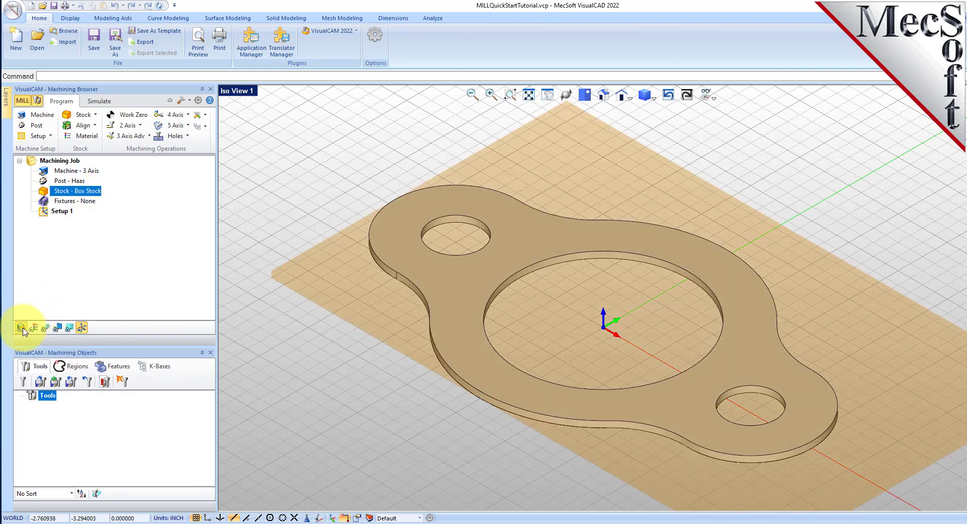
{"action": "left_click", "coordinate": [20, 328]}
{"action": "left_click", "coordinate": [20, 328]}
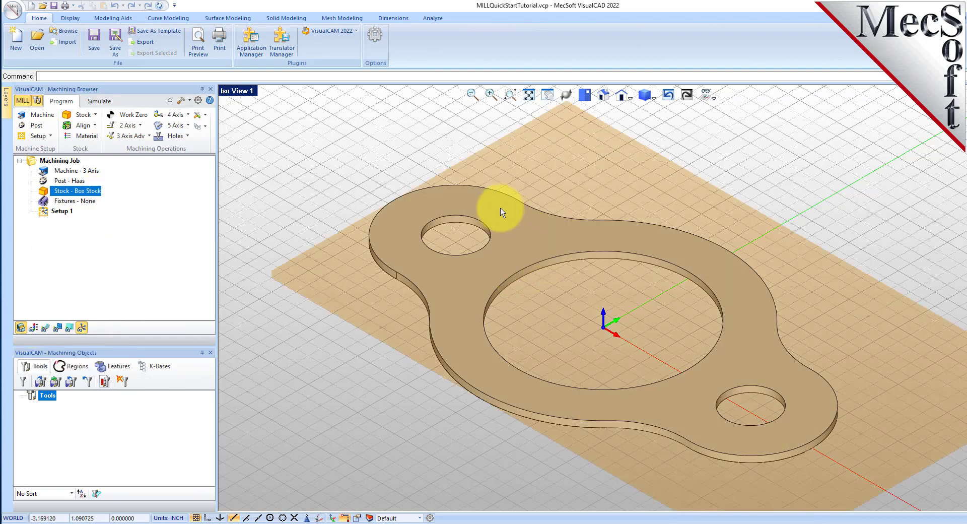
{"action": "scroll", "coordinate": [493, 224], "scroll_direction": "down", "scroll_amount": 2}
{"action": "middle_click_drag", "start_coordinate": [569, 281], "coordinate": [585, 297]}
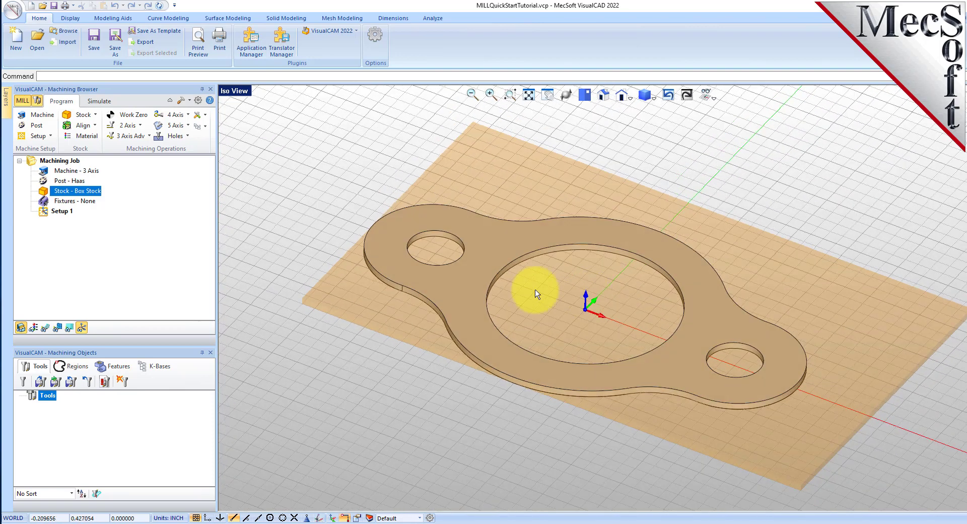
Align the stock about the part with Z alignment Top and XY alignment Center.
{"action": "left_click", "coordinate": [89, 127]}
{"action": "left_click", "coordinate": [82, 144]}
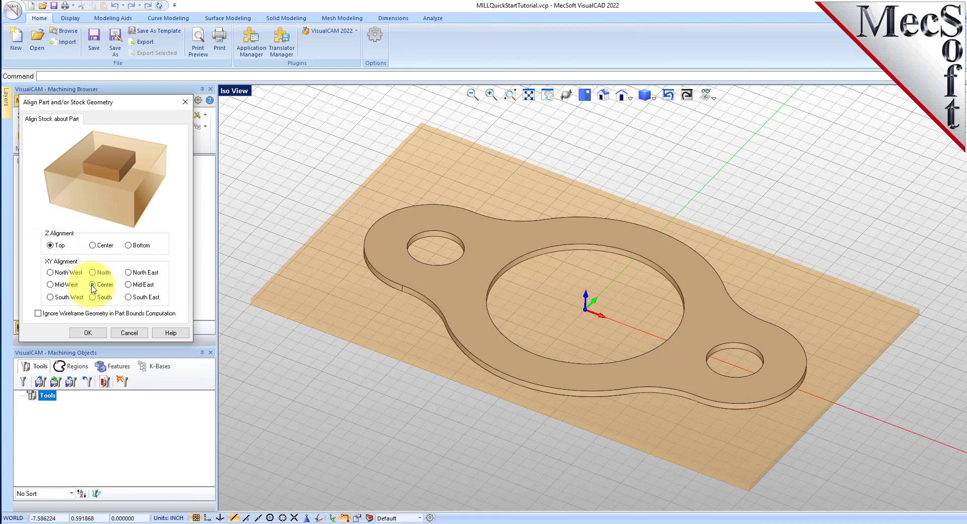
{"action": "left_click", "coordinate": [89, 333]}
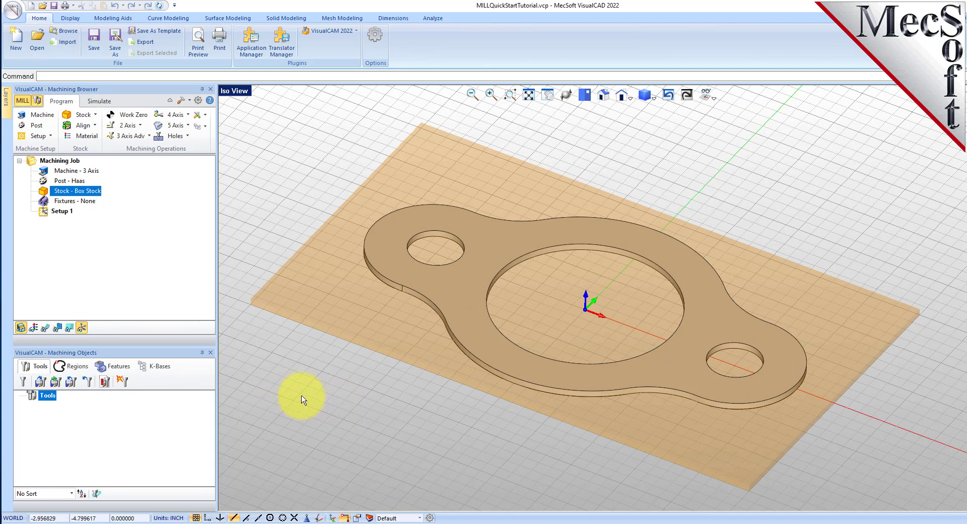
Assign WOOD as the stock material from the FeedsSpeedsDataINCH.xml material file.
{"action": "left_click", "coordinate": [91, 139]}
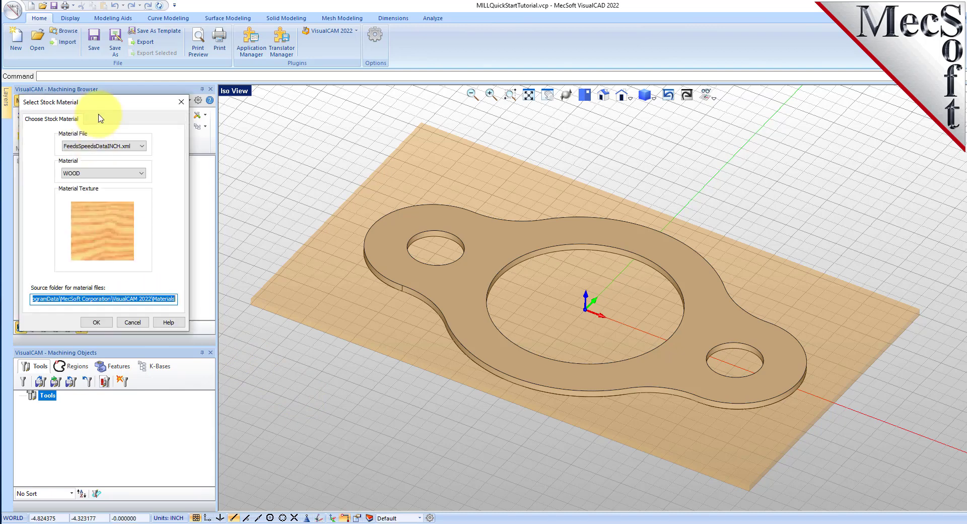
{"action": "left_click_drag", "start_coordinate": [161, 101], "coordinate": [242, 101]}
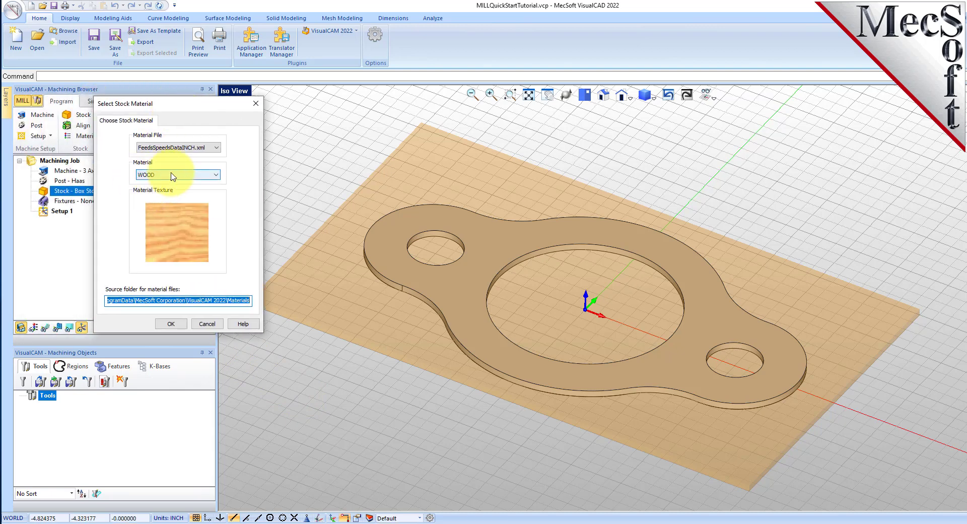
{"action": "left_click", "coordinate": [215, 174]}
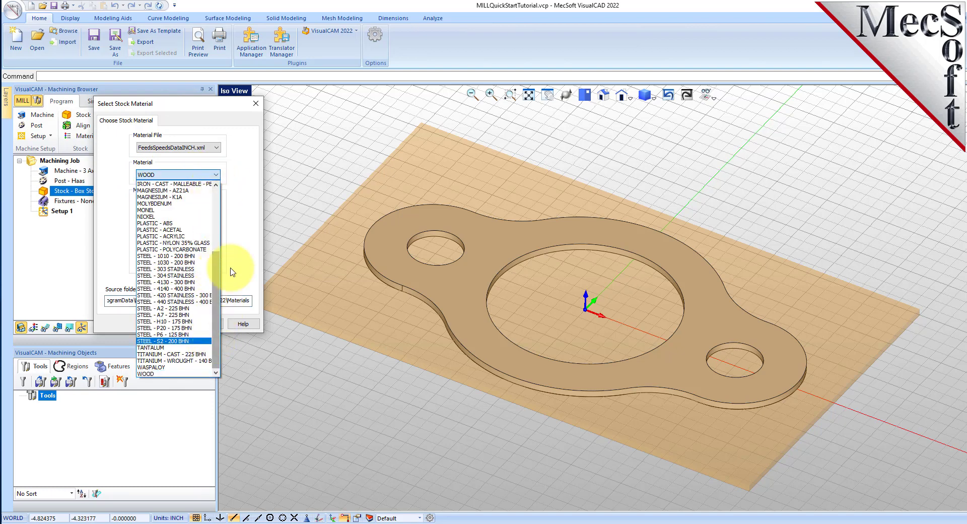
{"action": "left_click", "coordinate": [166, 341]}
{"action": "left_click", "coordinate": [214, 175]}
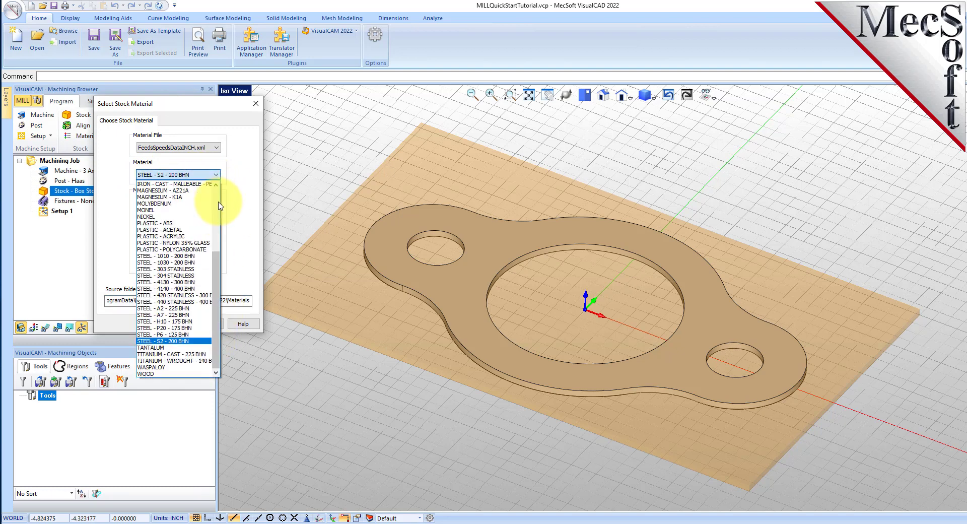
{"action": "left_click", "coordinate": [165, 375]}
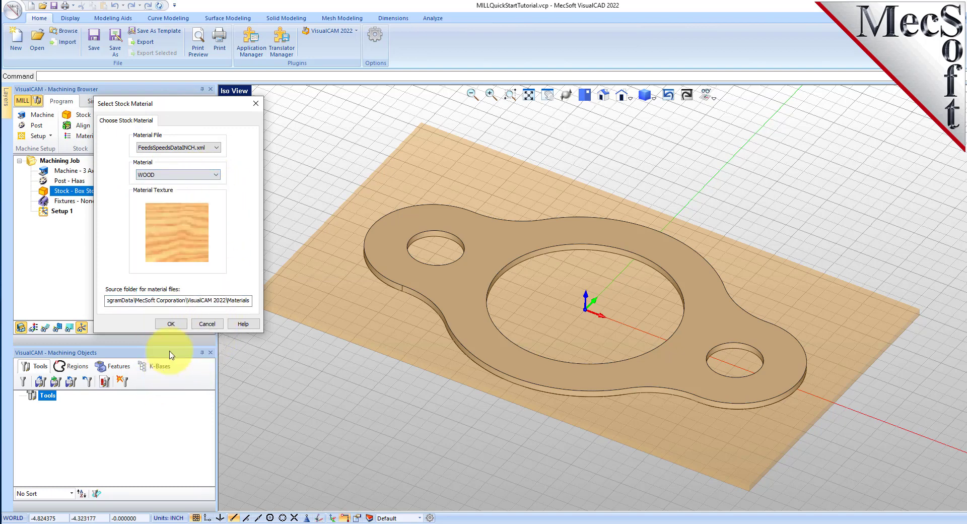
{"action": "left_click", "coordinate": [171, 323]}
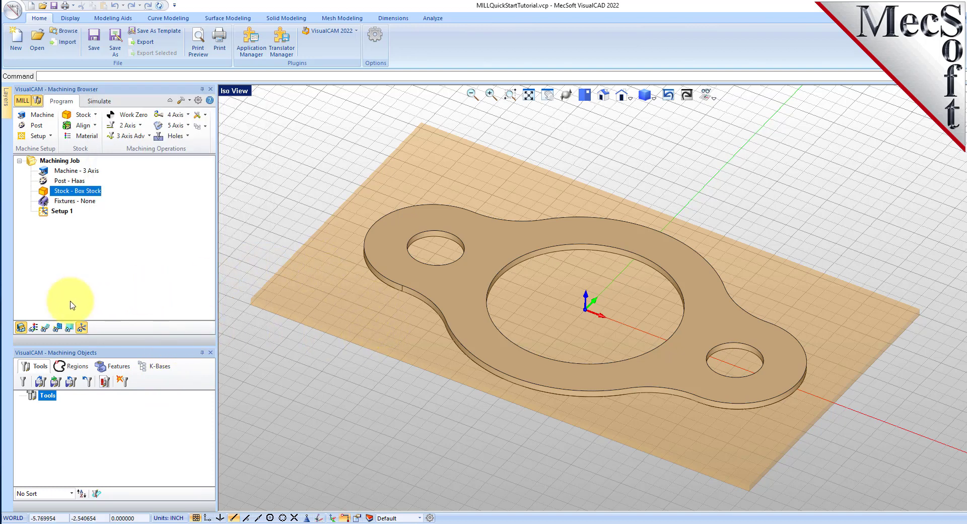
Turn on the material texture display for the stock and view it from a slightly different angle.
{"action": "left_click", "coordinate": [32, 328]}
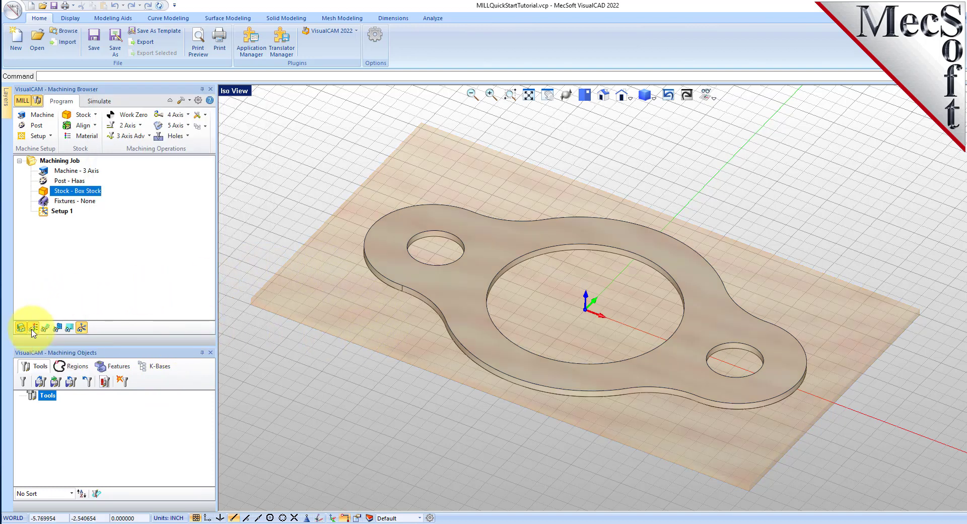
{"action": "left_click", "coordinate": [33, 328]}
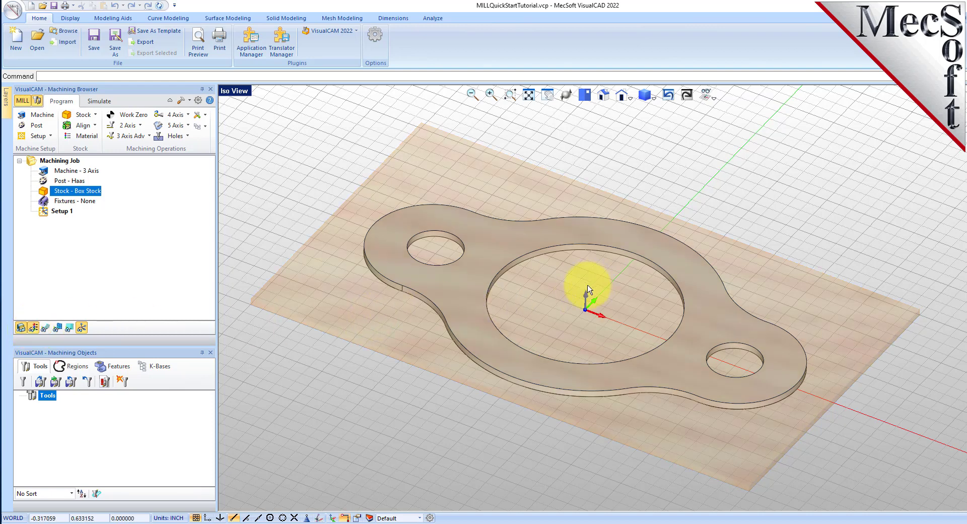
{"action": "middle_click_drag", "start_coordinate": [579, 337], "coordinate": [578, 274]}
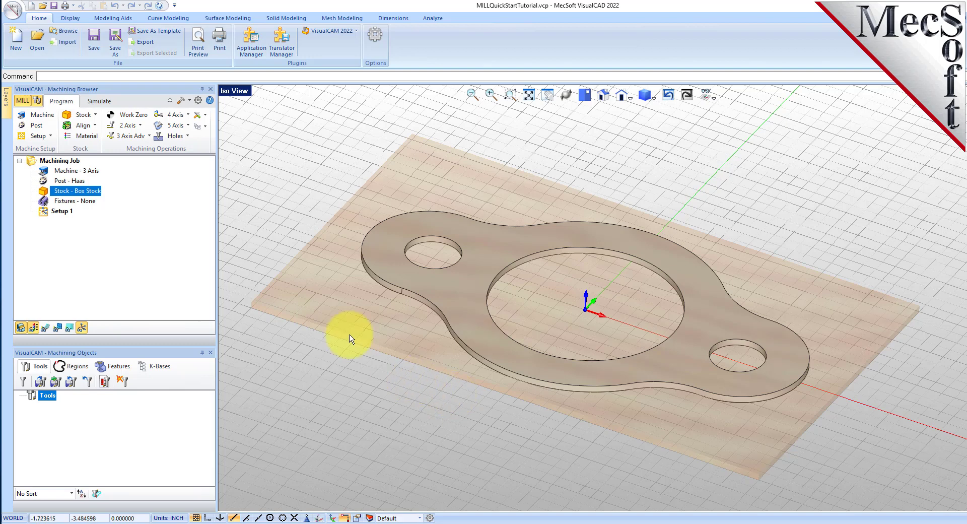
Locate the world coordinate system on the stock box at Highest Z and South West, and fit the model in view.
{"action": "left_click", "coordinate": [83, 125]}
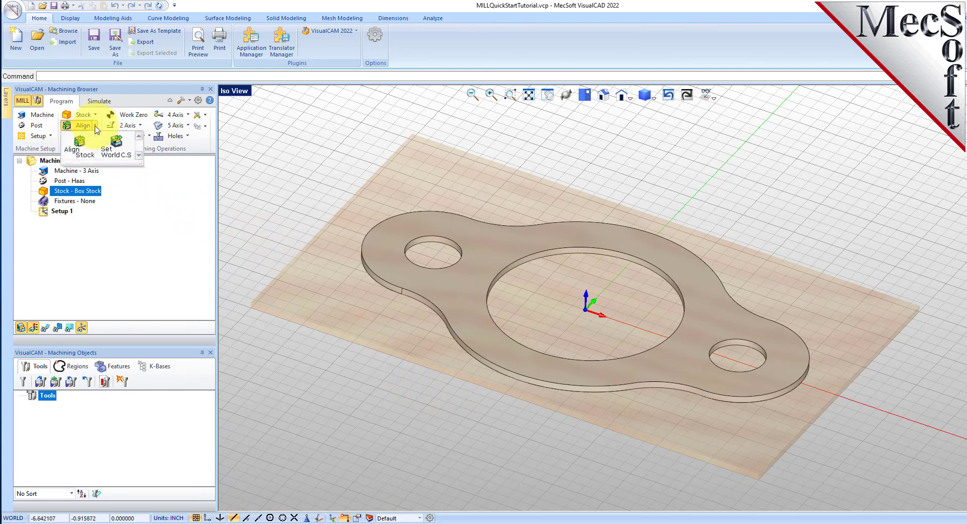
{"action": "left_click", "coordinate": [126, 154]}
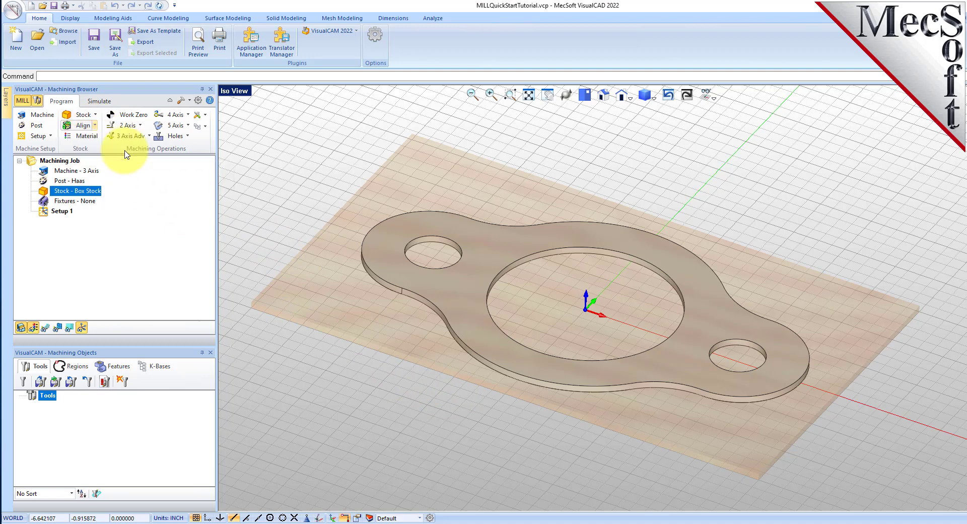
{"action": "left_click_drag", "start_coordinate": [139, 102], "coordinate": [189, 131]}
{"action": "left_click", "coordinate": [179, 262]}
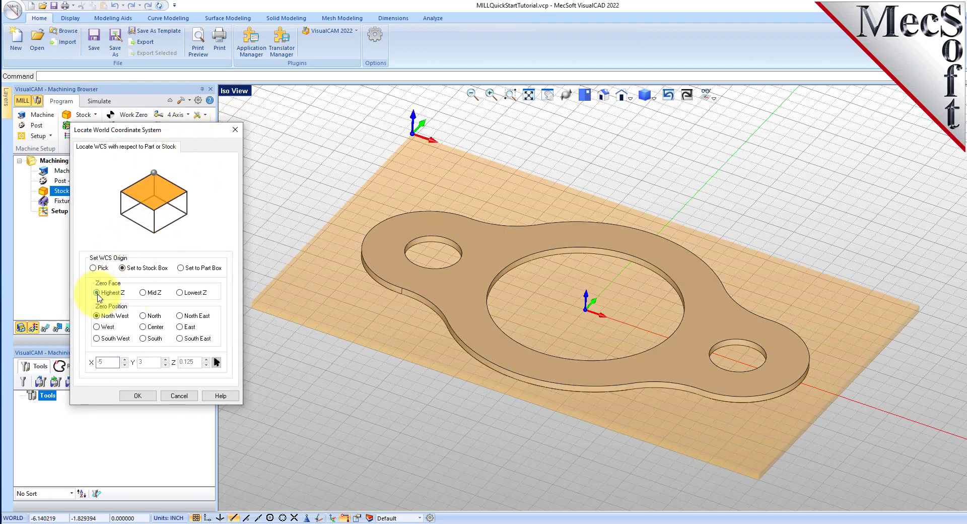
{"action": "left_click", "coordinate": [96, 338]}
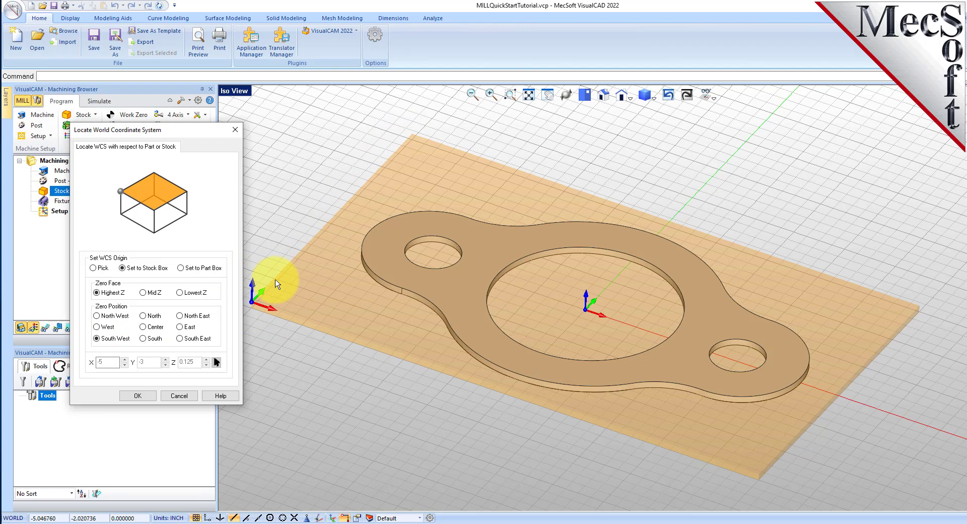
{"action": "left_click", "coordinate": [138, 395]}
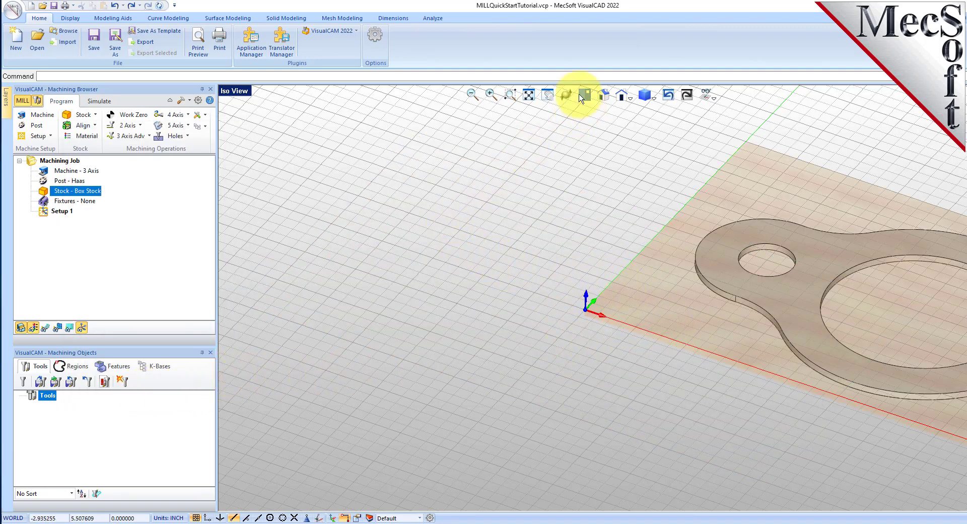
{"action": "left_click", "coordinate": [528, 95]}
{"action": "scroll", "coordinate": [577, 283], "scroll_direction": "up", "scroll_amount": 3}
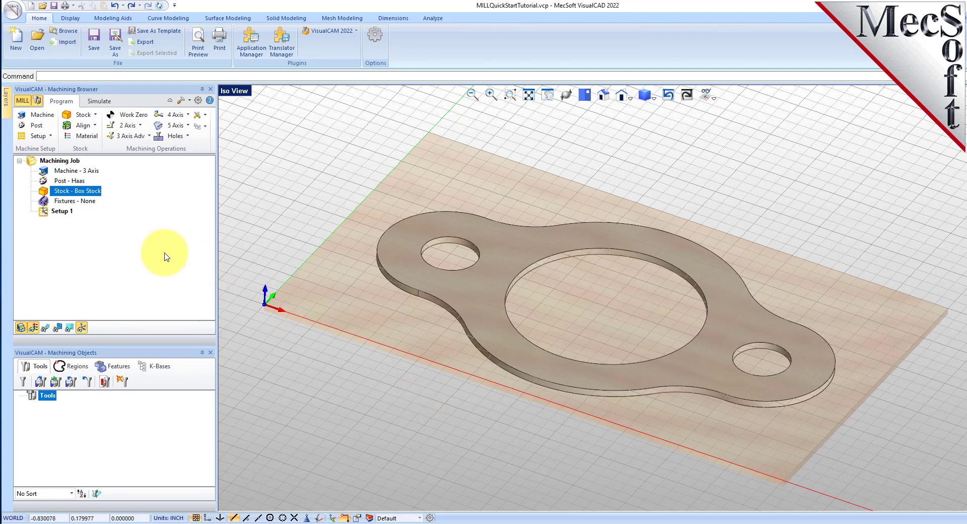
Generate a Work Zero under Setup 1, set to the stock box at Highest Z and South West.
{"action": "left_click", "coordinate": [46, 214]}
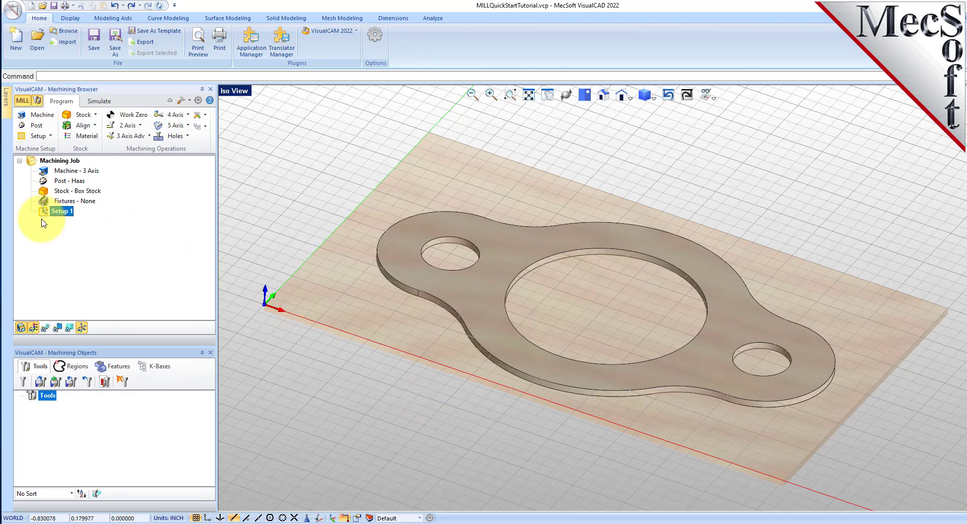
{"action": "left_click", "coordinate": [144, 116]}
{"action": "left_click_drag", "start_coordinate": [134, 103], "coordinate": [163, 119]}
{"action": "left_click", "coordinate": [112, 239]}
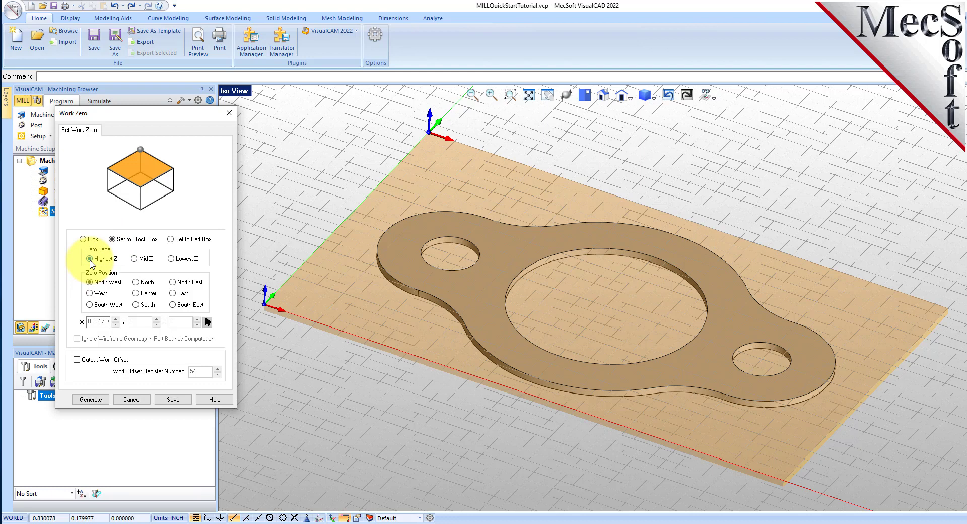
{"action": "left_click", "coordinate": [89, 305]}
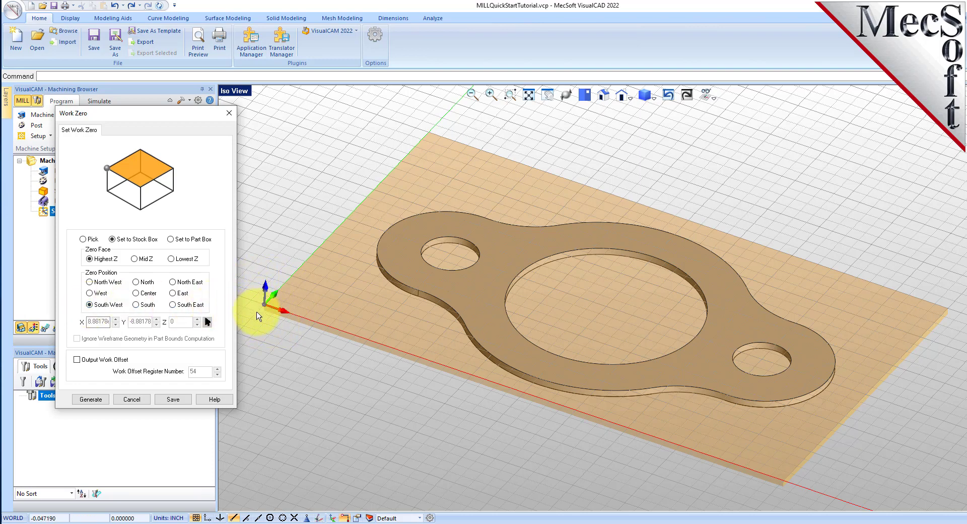
{"action": "scroll", "coordinate": [261, 313], "scroll_direction": "up", "scroll_amount": 5}
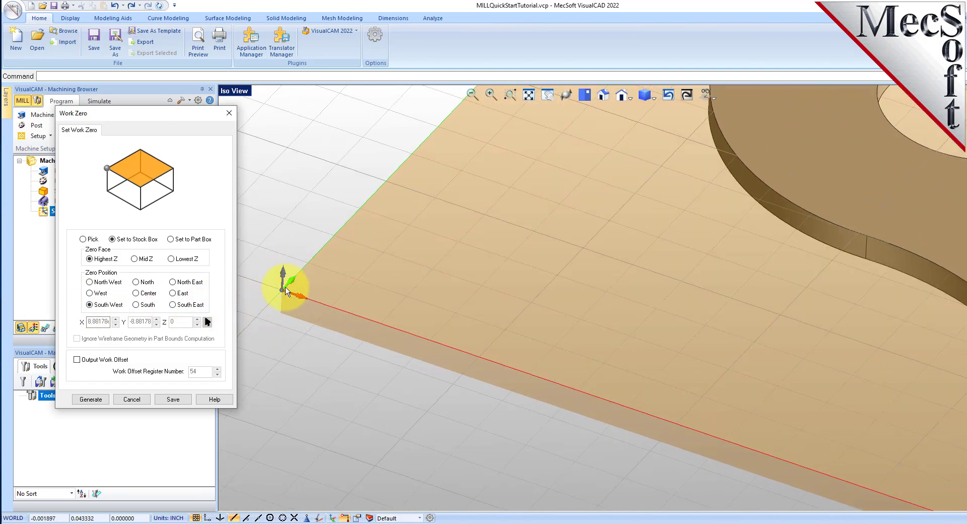
{"action": "scroll", "coordinate": [284, 297], "scroll_direction": "down", "scroll_amount": 5}
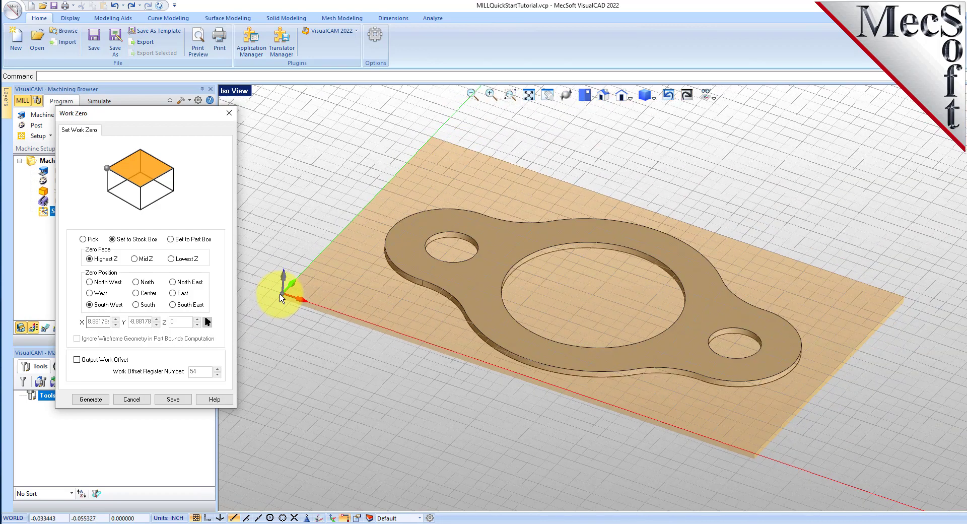
{"action": "left_click", "coordinate": [98, 401]}
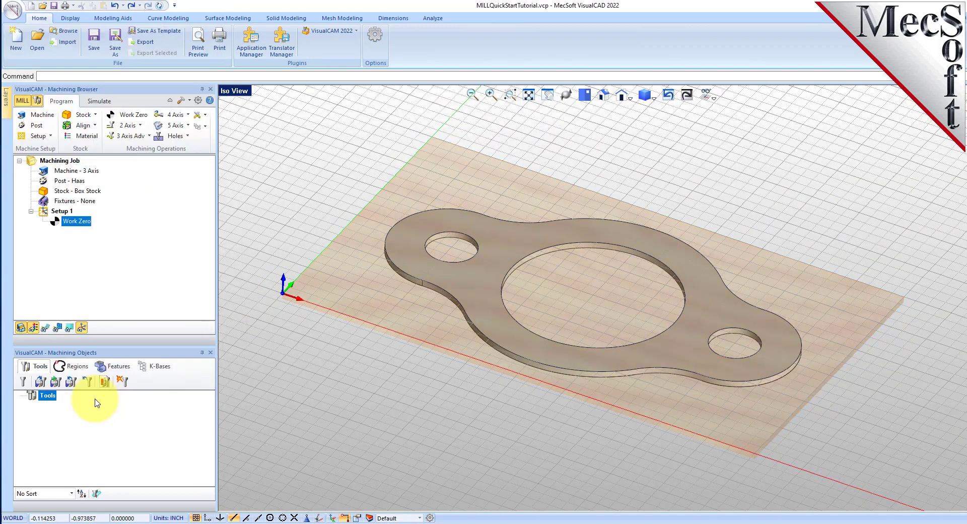
{"action": "left_click", "coordinate": [55, 222]}
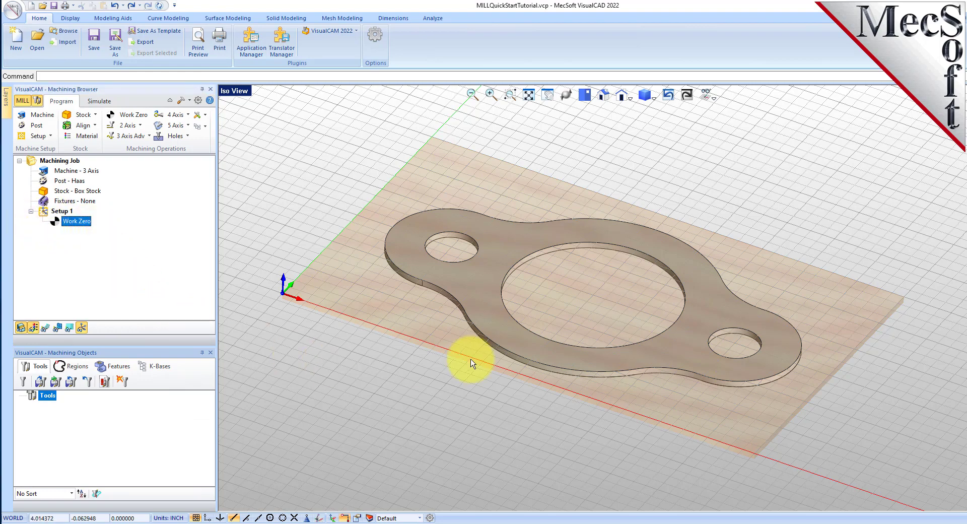
Define a flat end mill named FlatMill-0.5 with a 0.5 inch tool diameter.
{"action": "scroll", "coordinate": [548, 267], "scroll_direction": "up", "scroll_amount": 1}
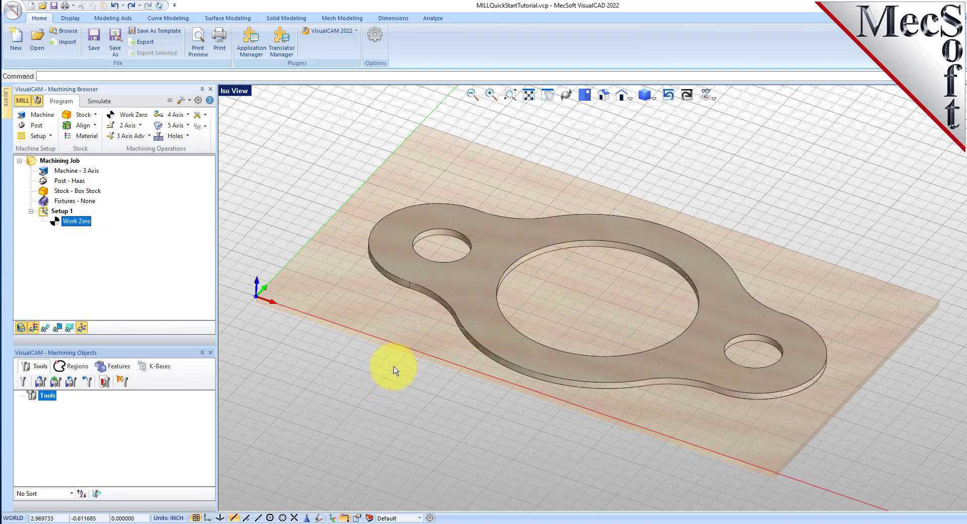
{"action": "left_click", "coordinate": [27, 387]}
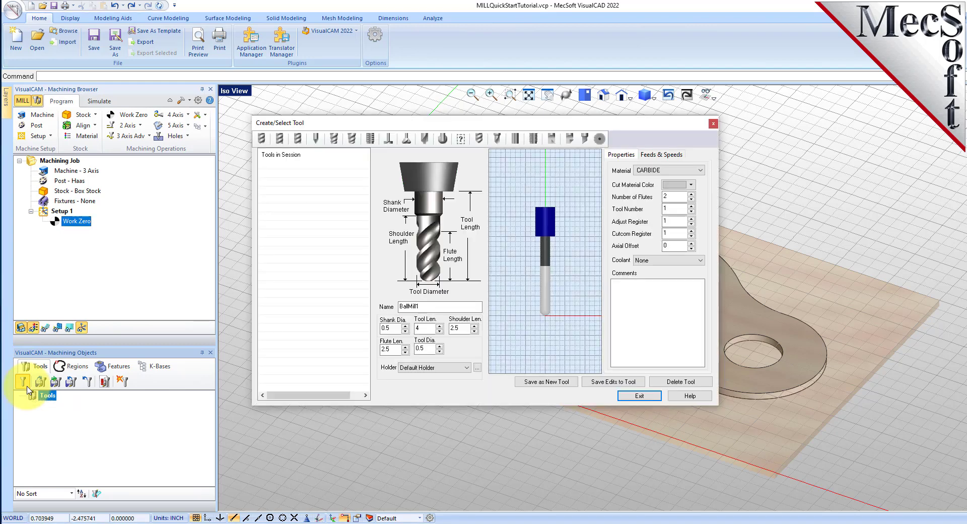
{"action": "left_click", "coordinate": [280, 139]}
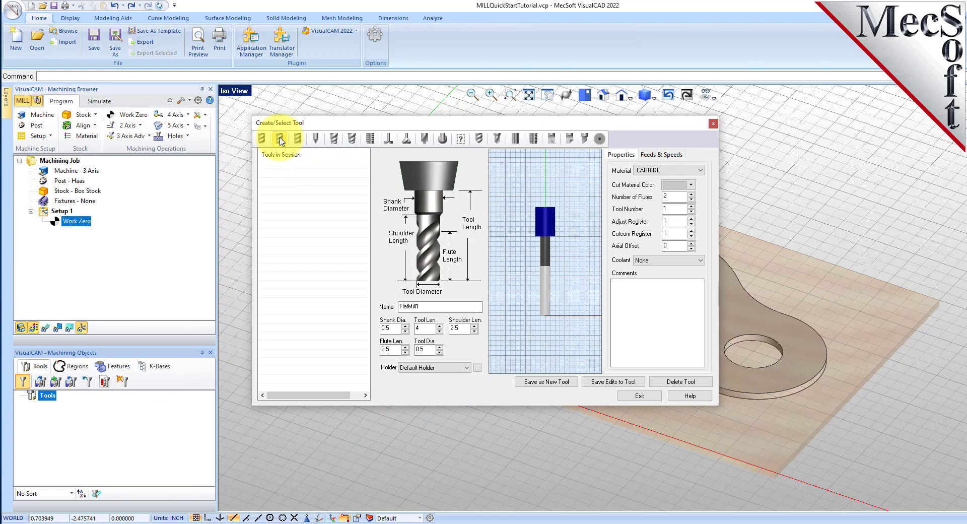
{"action": "left_click", "coordinate": [434, 307]}
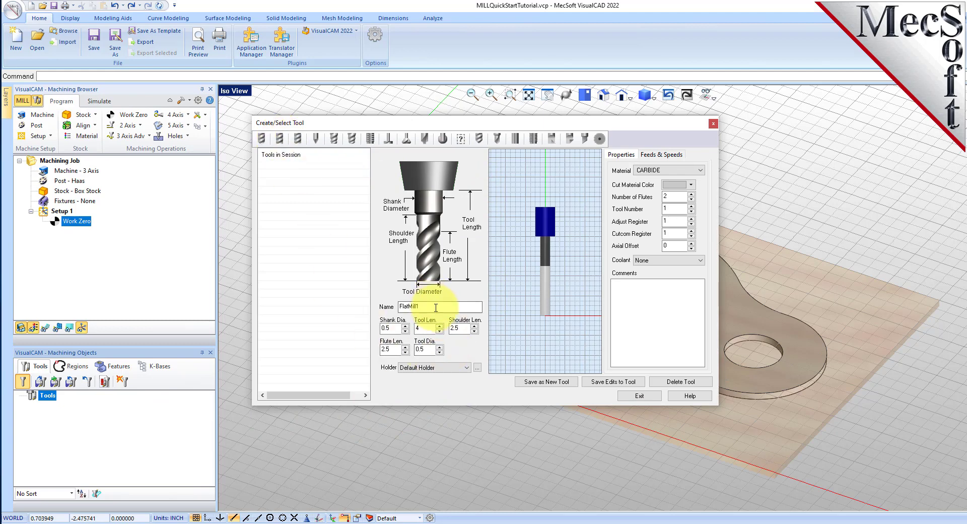
{"action": "type", "text": "-0.5"}
{"action": "double_click", "coordinate": [425, 349]}
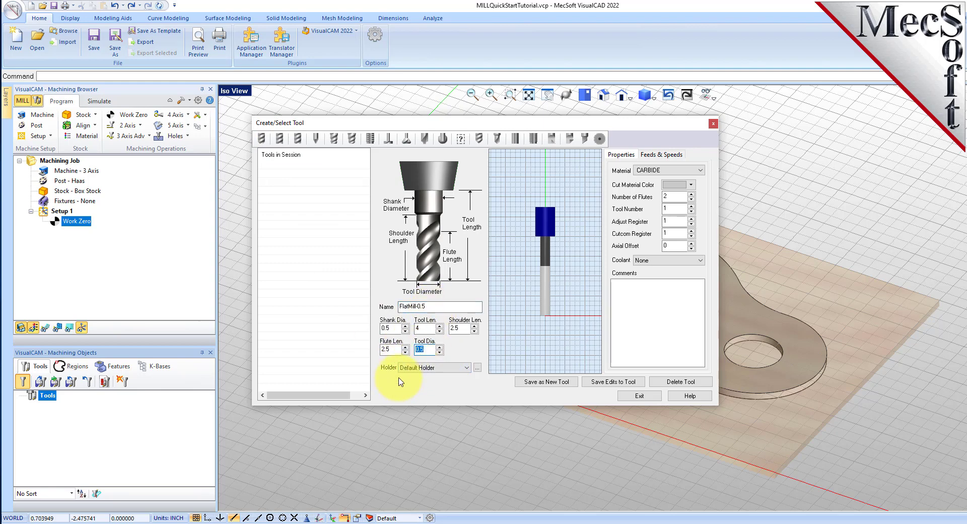
Set the flat mill's tool material to HSS, keeping its tool number, adjust register and cutcom register at 1.
{"action": "left_click", "coordinate": [648, 172]}
{"action": "left_click", "coordinate": [651, 192]}
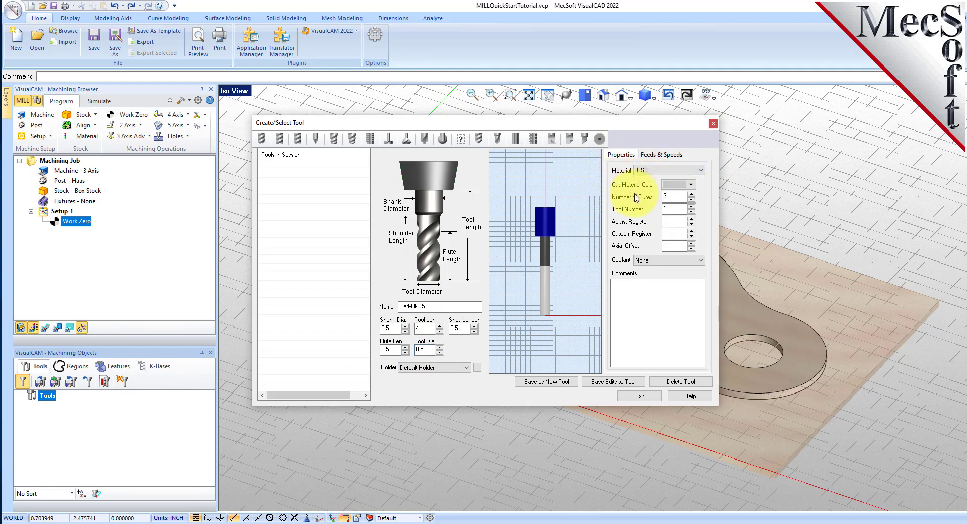
{"action": "double_click", "coordinate": [667, 220]}
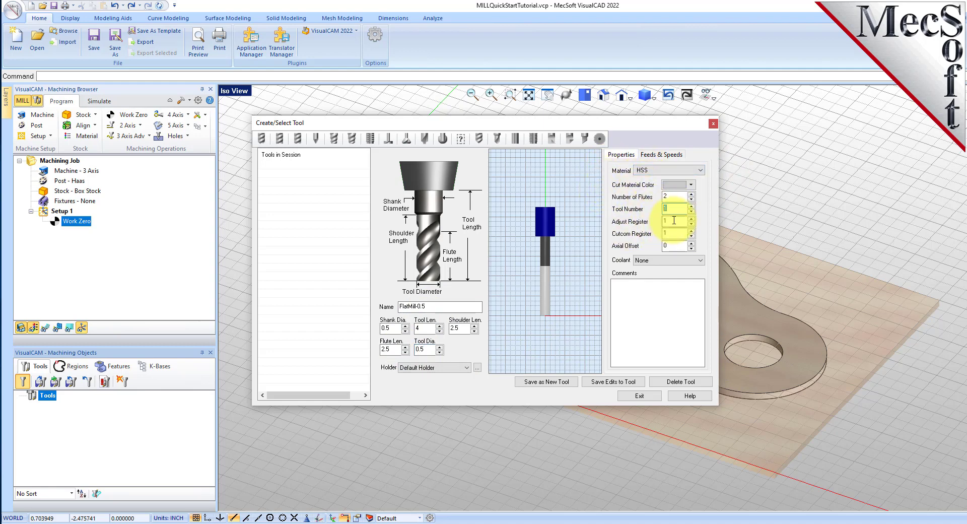
{"action": "double_click", "coordinate": [674, 232]}
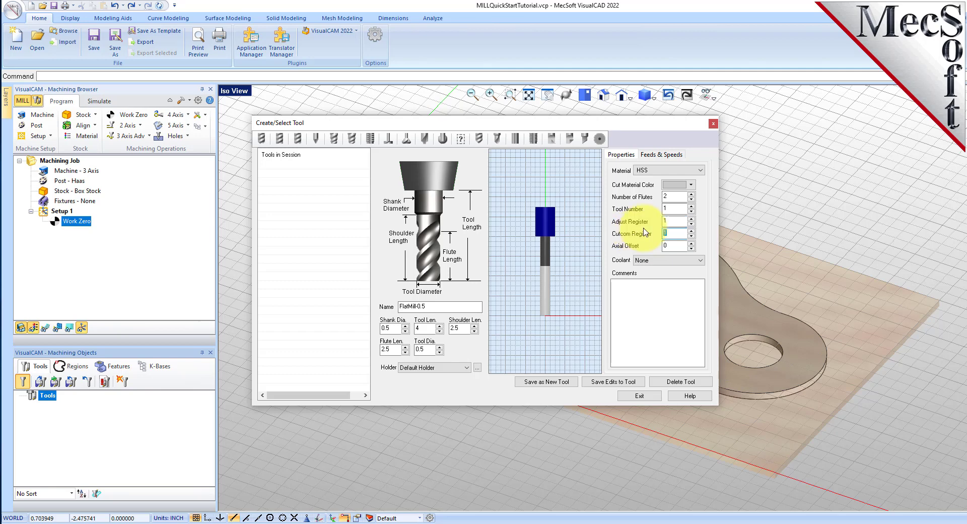
Load the feeds and speeds for WOOD stock and HSS tool material from the table, and save FlatMill-0.5 as a new tool.
{"action": "left_click", "coordinate": [671, 157]}
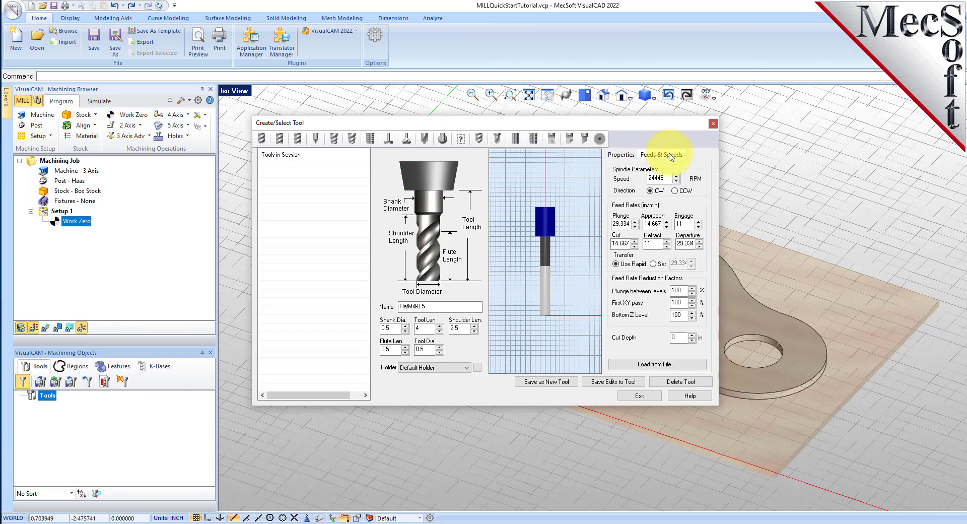
{"action": "left_click", "coordinate": [668, 365]}
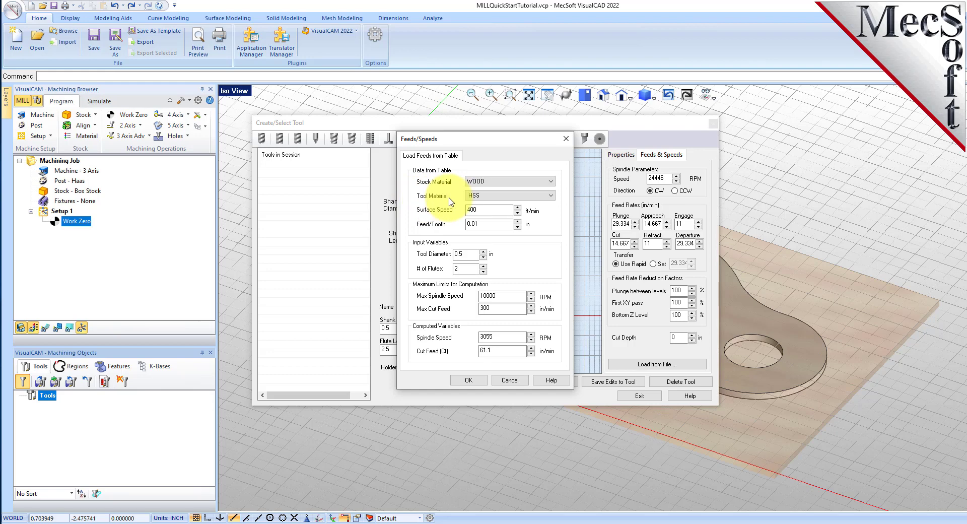
{"action": "left_click", "coordinate": [468, 380]}
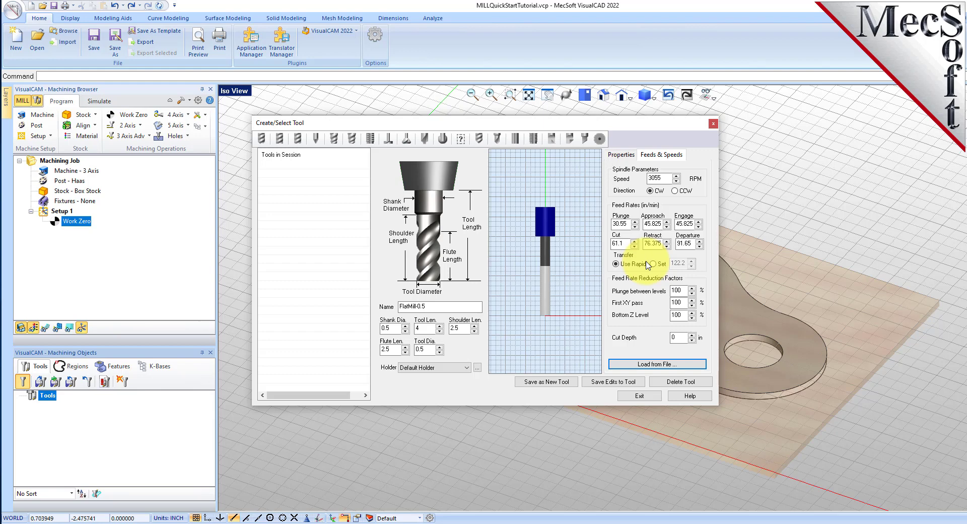
{"action": "left_click", "coordinate": [553, 385]}
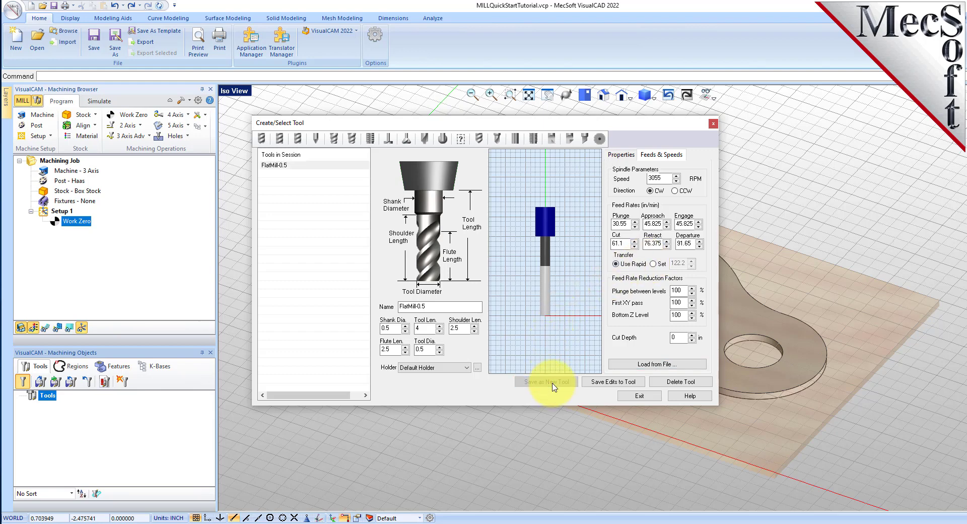
{"action": "left_click", "coordinate": [274, 165]}
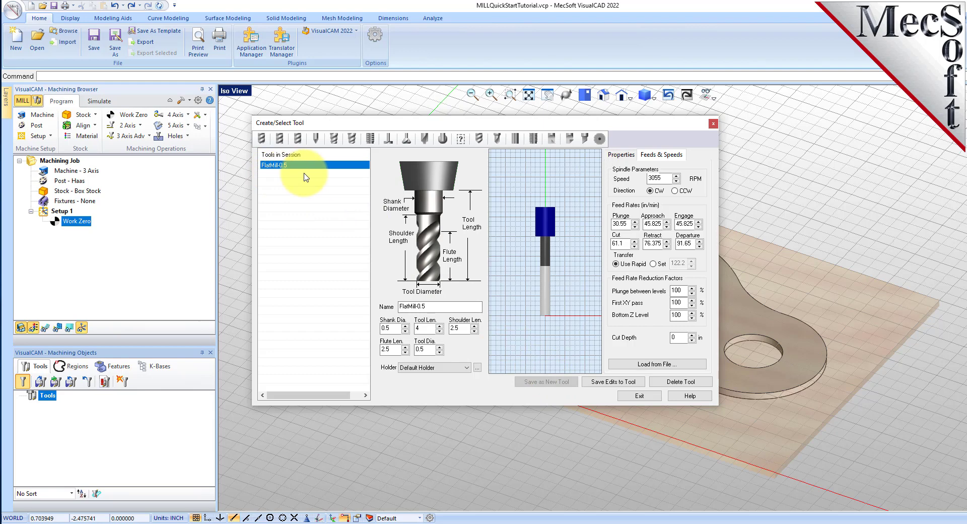
{"action": "left_click", "coordinate": [639, 396]}
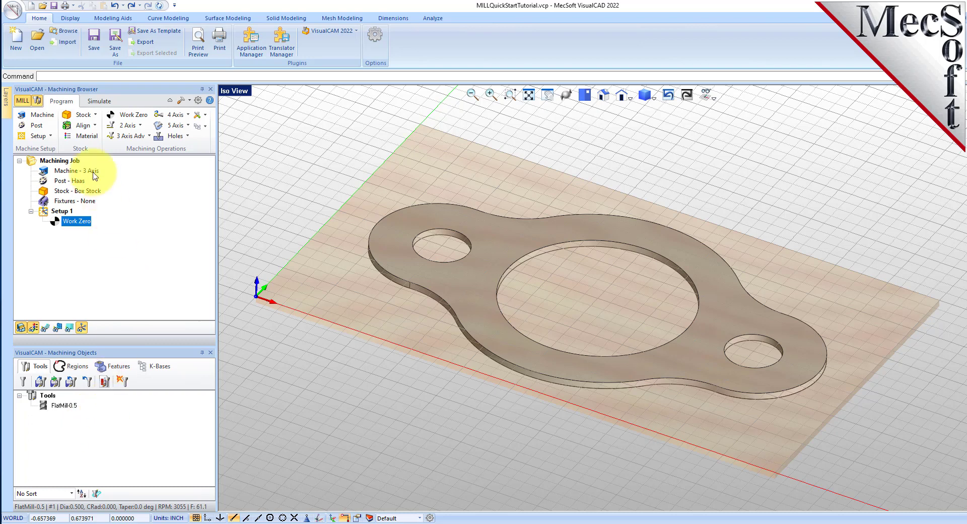
Start a 2 1/2 Axis Profiling operation with the upper edges of the large centre hole and both small holes as part regions.
{"action": "left_click", "coordinate": [136, 126]}
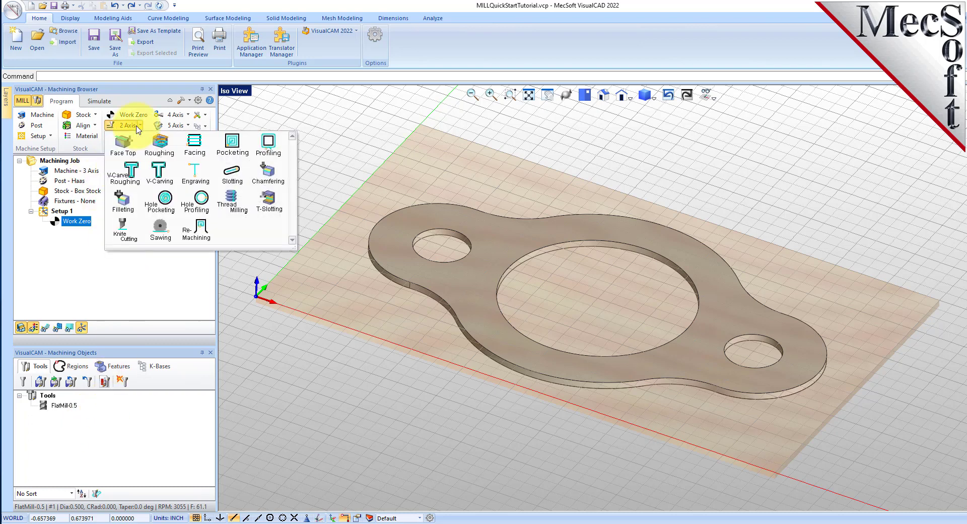
{"action": "left_click", "coordinate": [283, 148]}
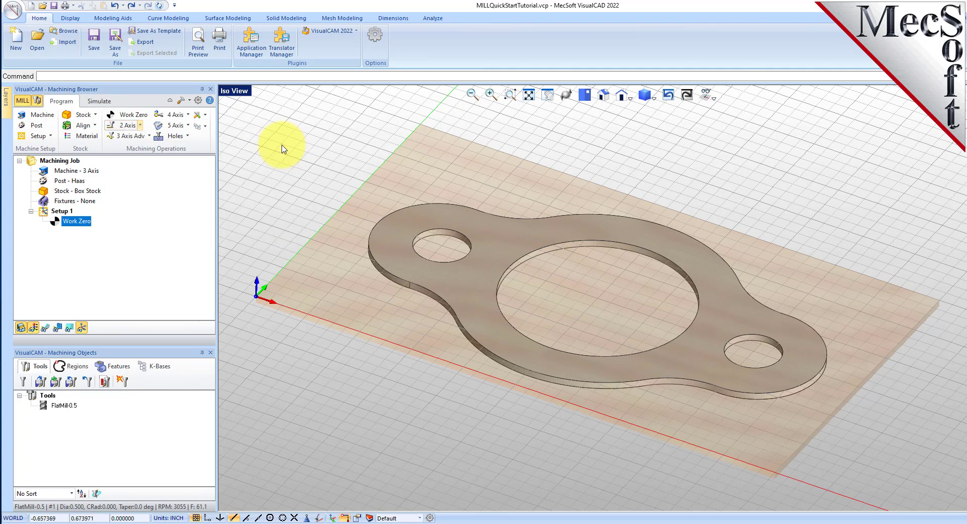
{"action": "left_click_drag", "start_coordinate": [169, 98], "coordinate": [259, 100]}
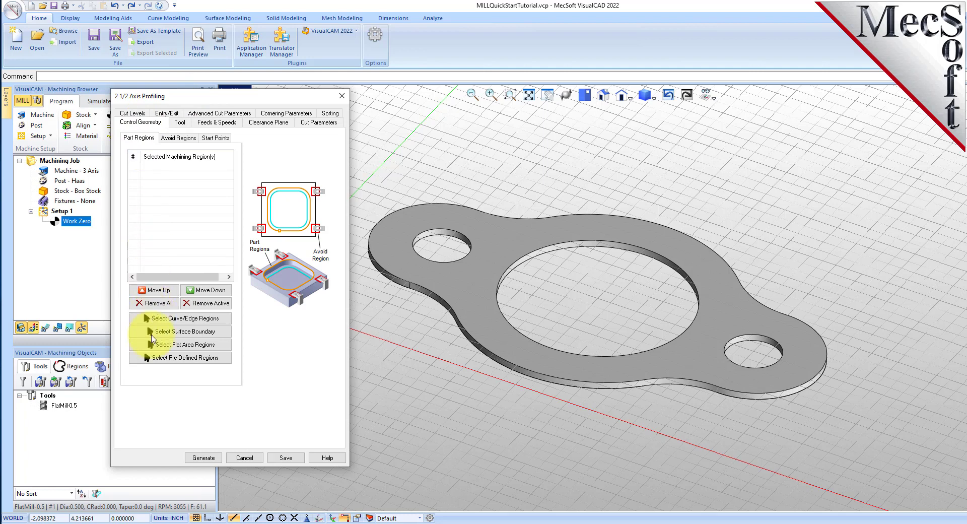
{"action": "left_click", "coordinate": [224, 319]}
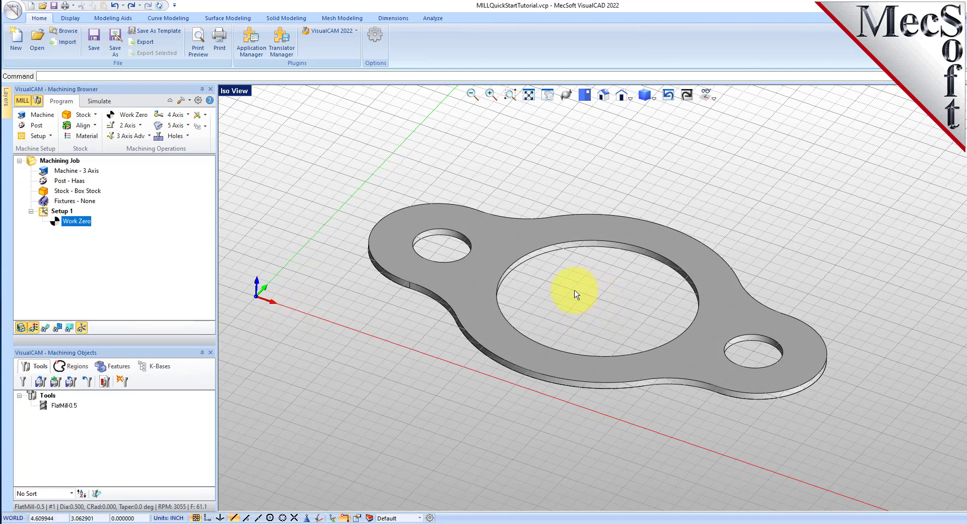
{"action": "left_click", "coordinate": [551, 247]}
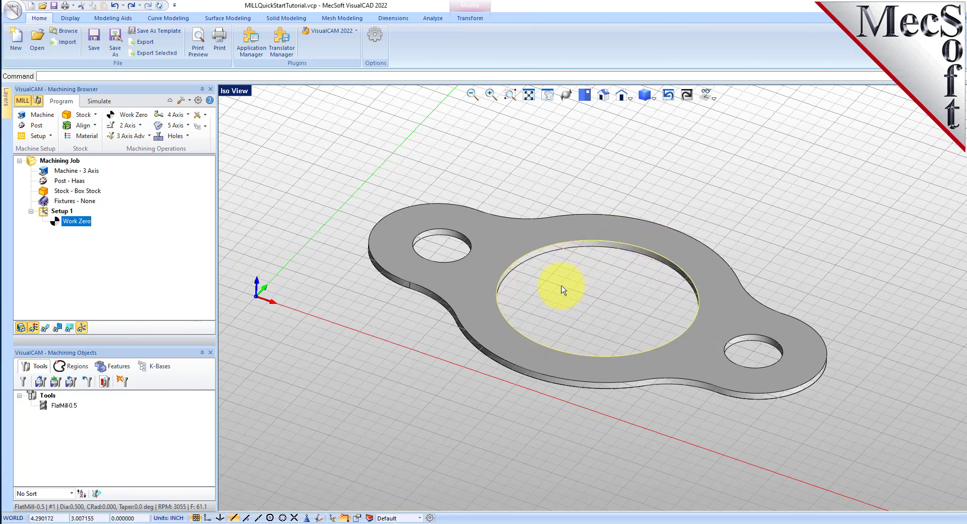
{"action": "left_click", "coordinate": [444, 228]}
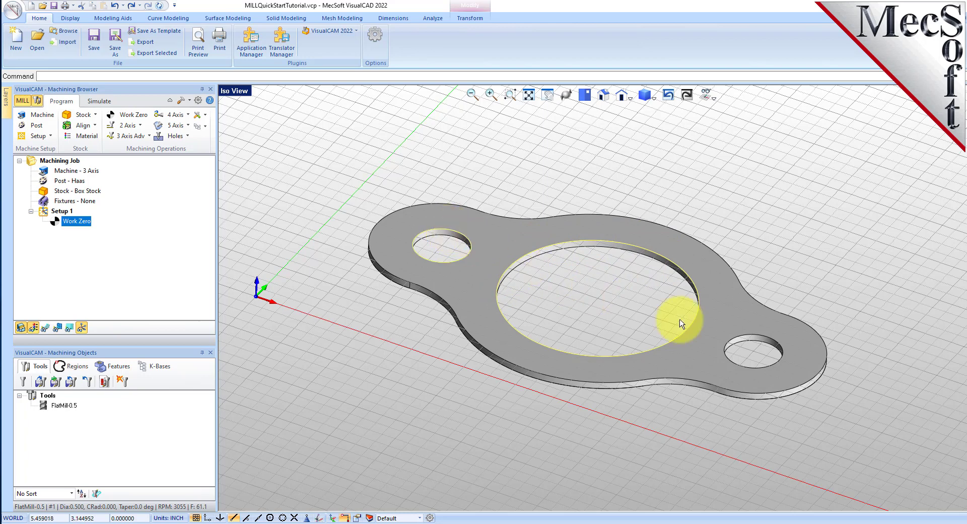
{"action": "left_click", "coordinate": [749, 334]}
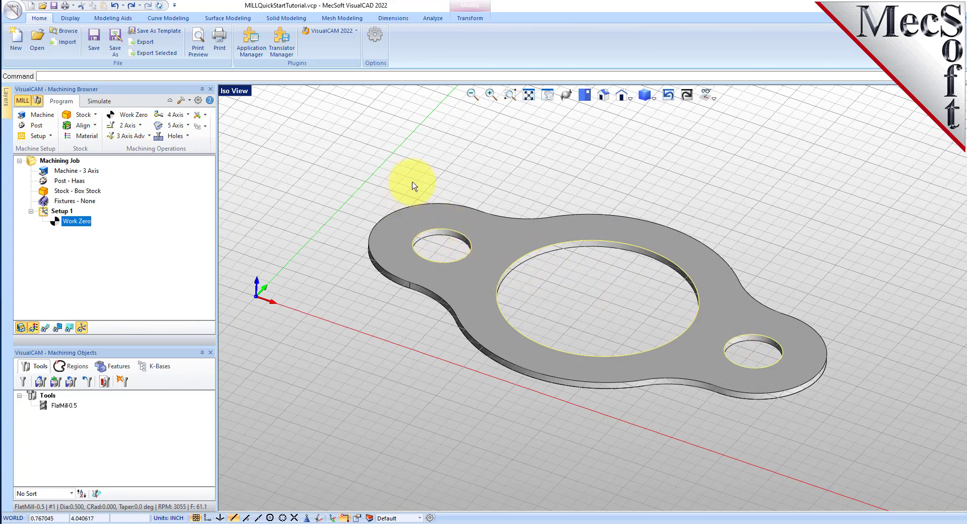
{"action": "key", "text": "Return"}
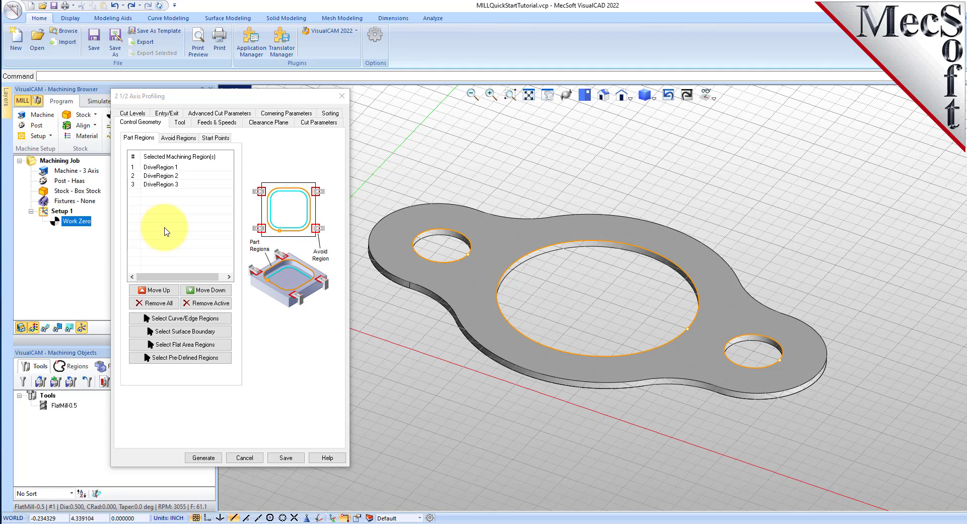
Examine each of the three selected drive regions and the profiling operation's tool, feeds and speeds, and clearance plane settings.
{"action": "left_click", "coordinate": [182, 98]}
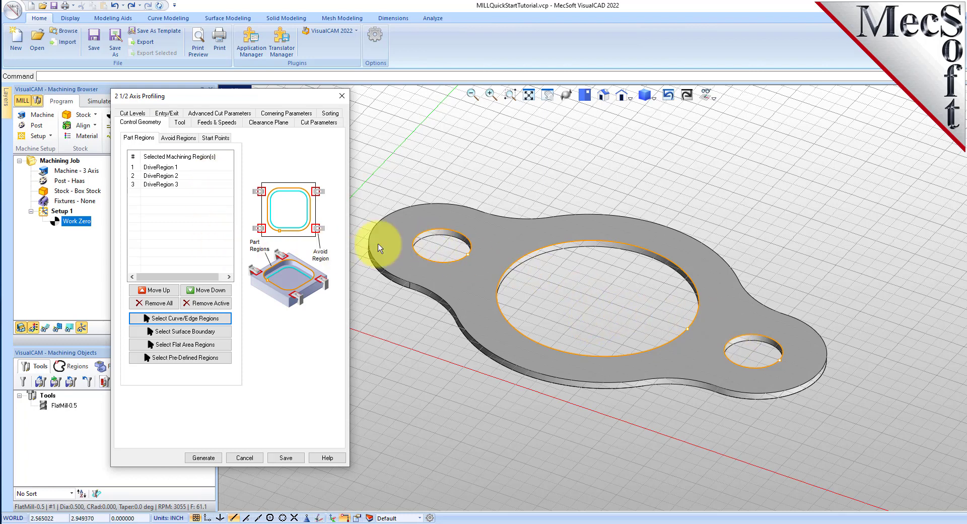
{"action": "left_click", "coordinate": [189, 169]}
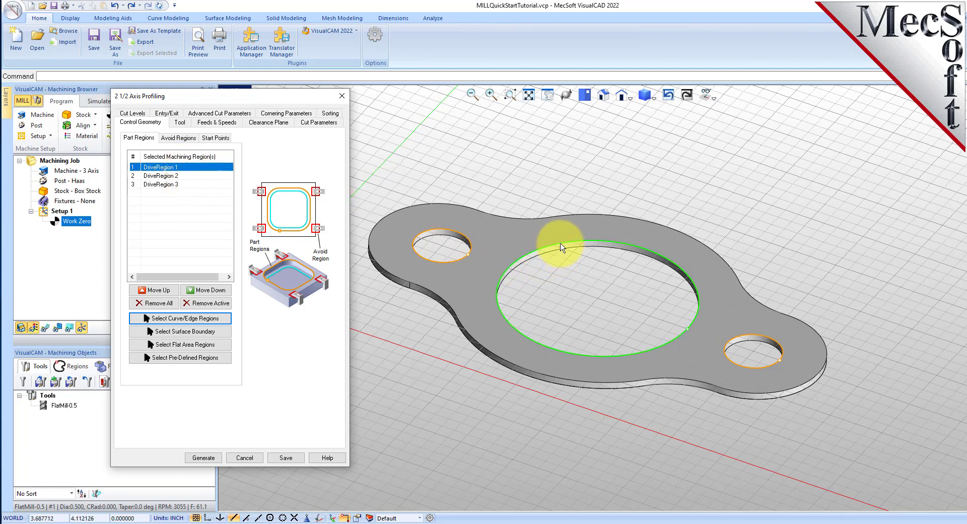
{"action": "left_click", "coordinate": [170, 176]}
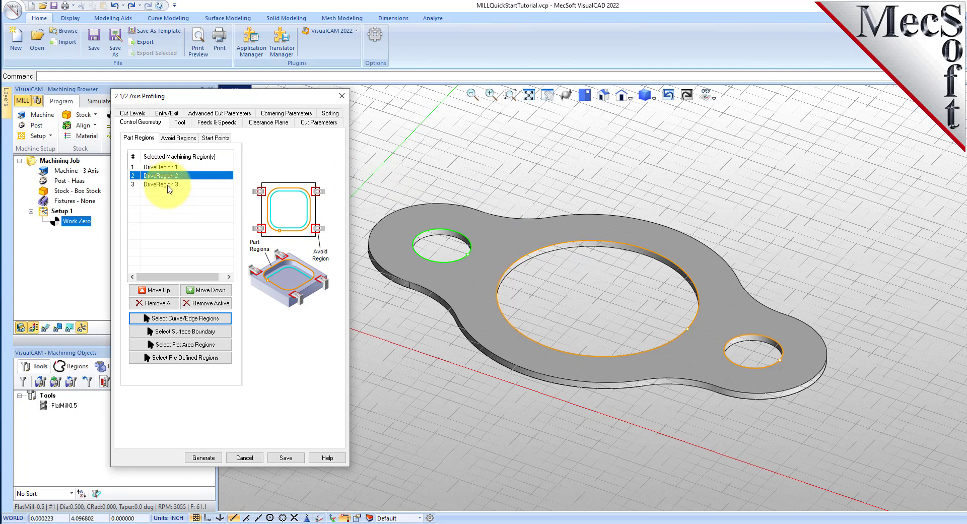
{"action": "left_click", "coordinate": [168, 185]}
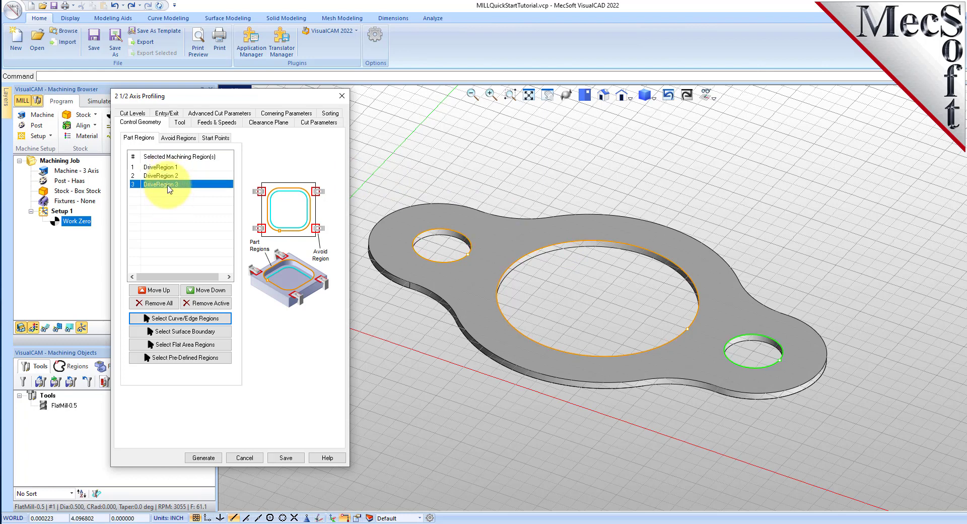
{"action": "left_click", "coordinate": [178, 122]}
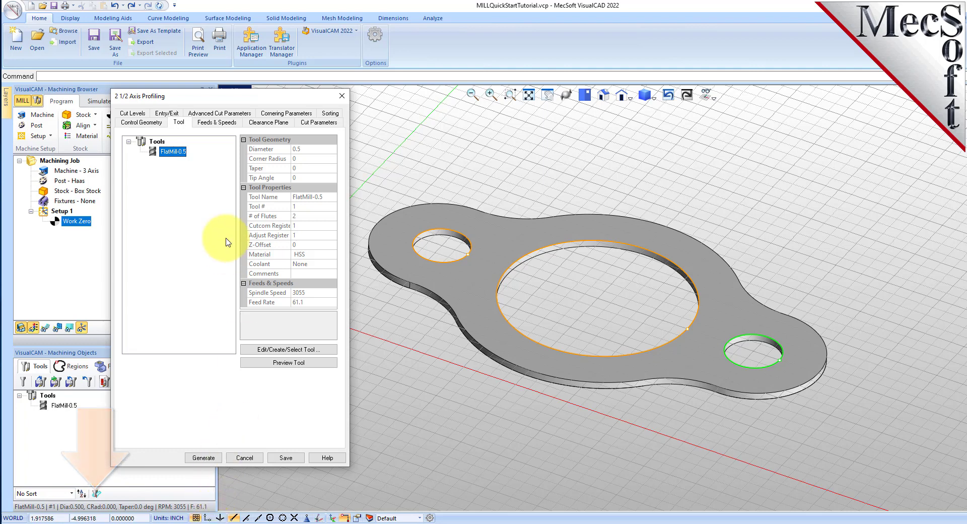
{"action": "left_click", "coordinate": [227, 123]}
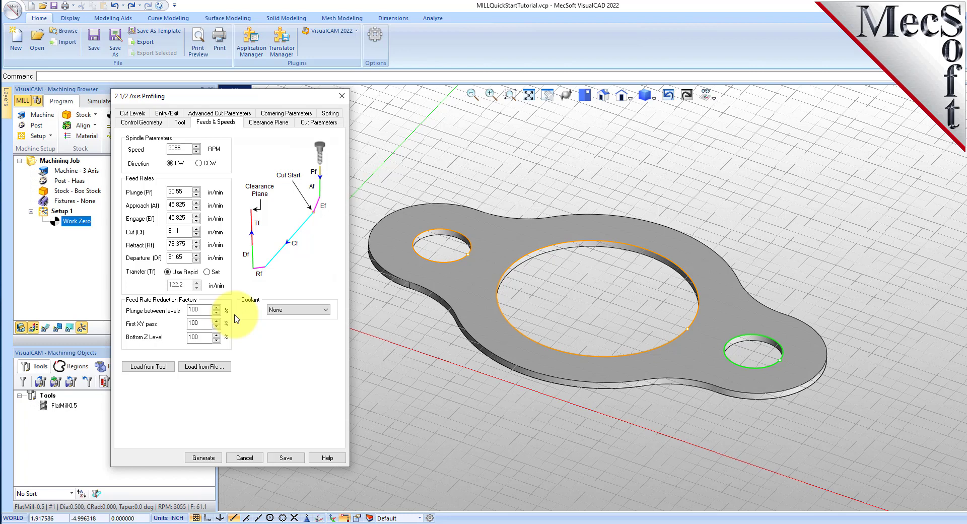
{"action": "left_click", "coordinate": [268, 122]}
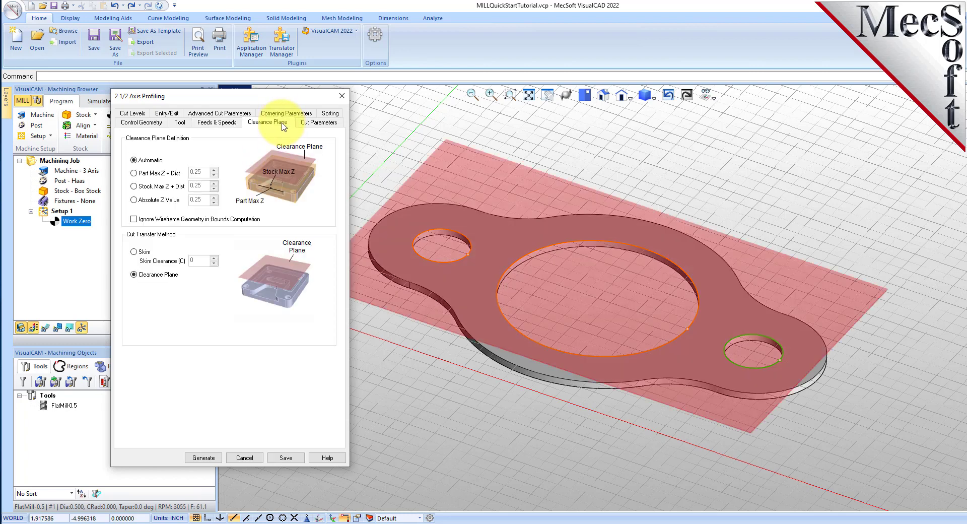
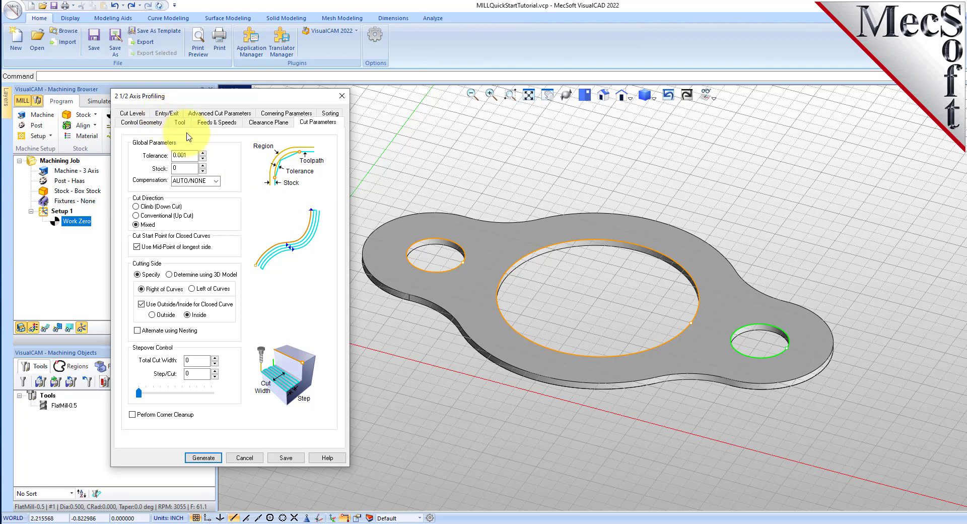
Set the profiling operation's total cut depth, rough depth and rough depth per cut to 0.125 inch.
{"action": "left_click", "coordinate": [145, 113]}
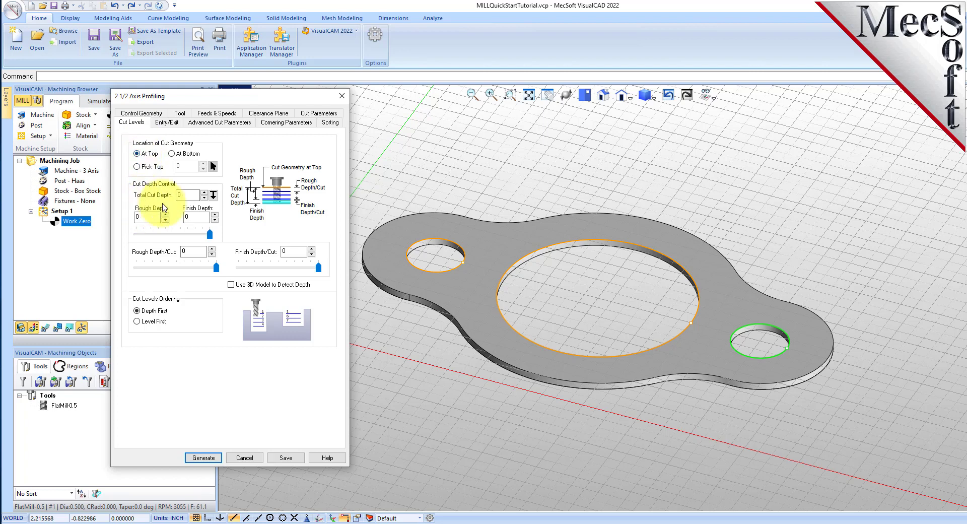
{"action": "double_click", "coordinate": [188, 194]}
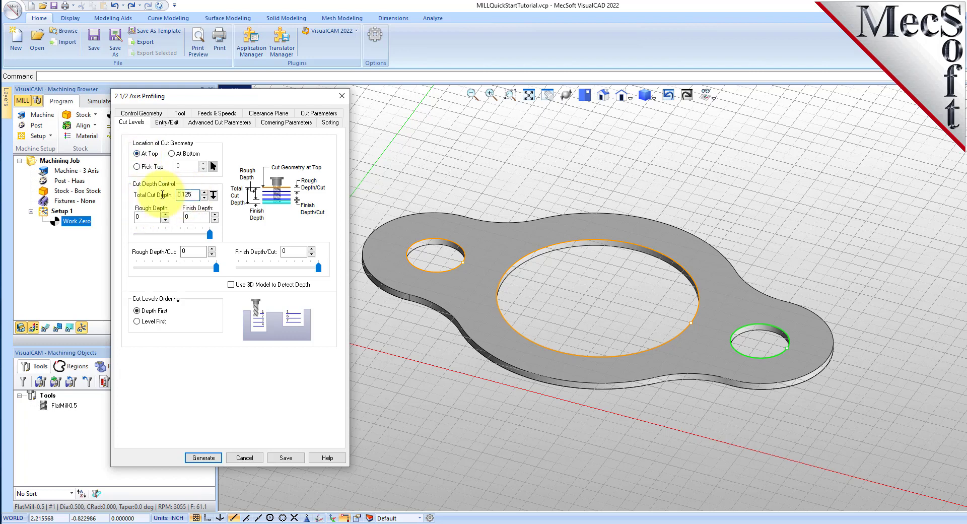
{"action": "double_click", "coordinate": [188, 195]}
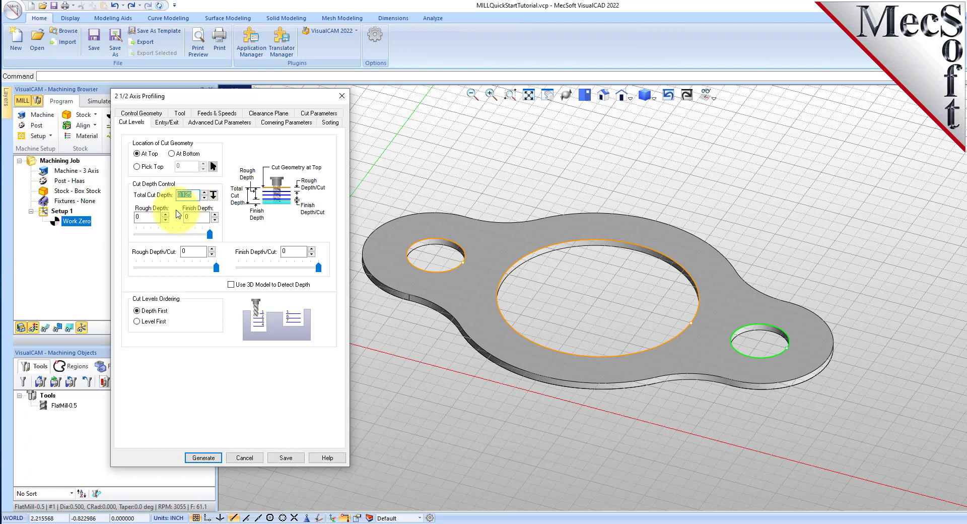
{"action": "double_click", "coordinate": [146, 216]}
{"action": "type", "text": "0.125"}
{"action": "double_click", "coordinate": [202, 251]}
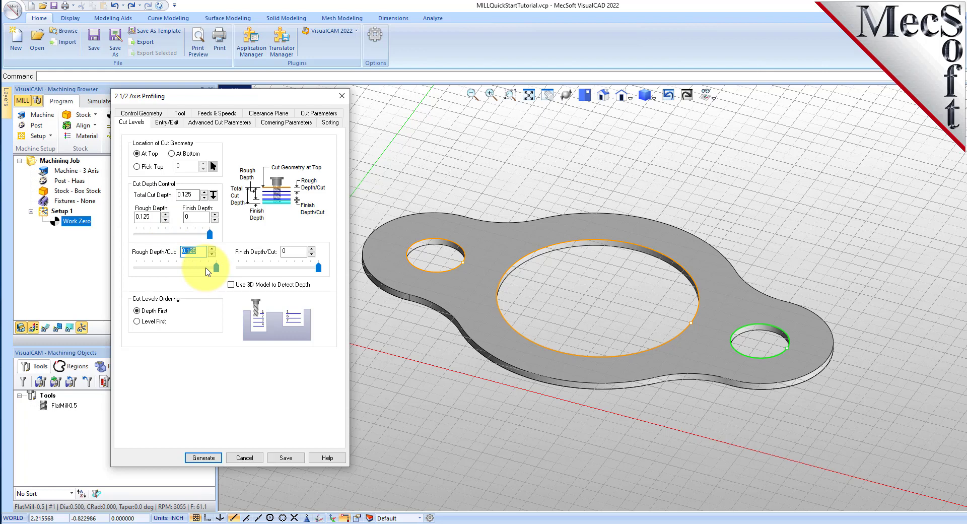
Set the profiling operation's entry and exit motions to None and generate its toolpath.
{"action": "left_click", "coordinate": [166, 122]}
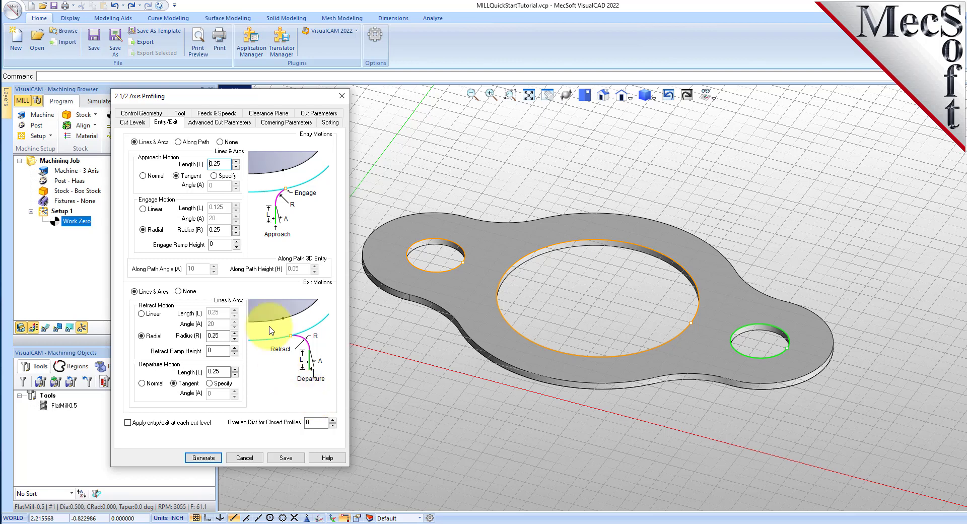
{"action": "left_click", "coordinate": [220, 143]}
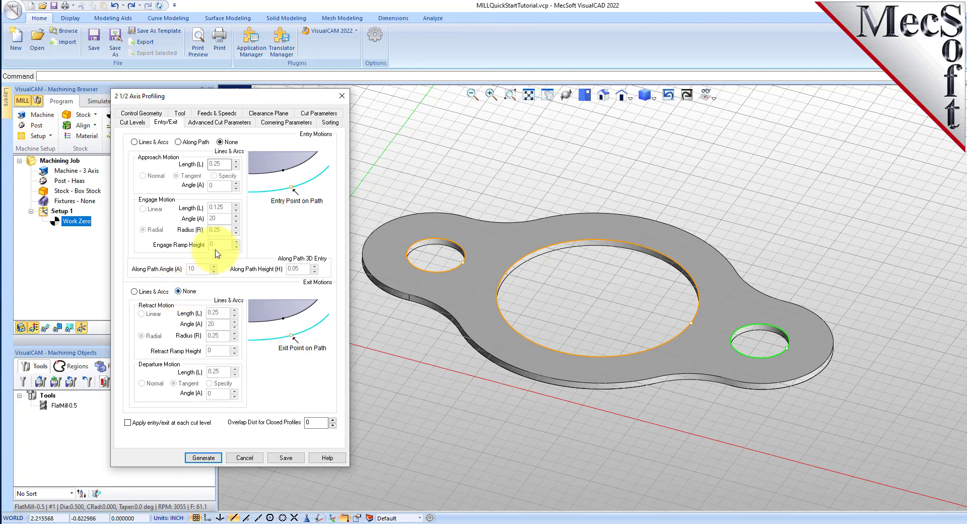
{"action": "left_click", "coordinate": [203, 457]}
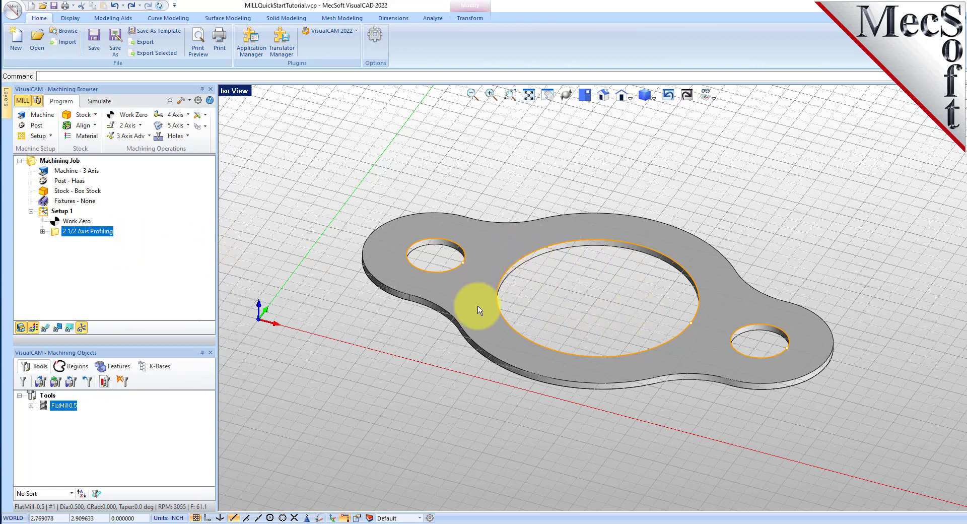
Toggle the toolpath display on and inspect the generated toolpath over the three holes.
{"action": "left_click", "coordinate": [45, 328]}
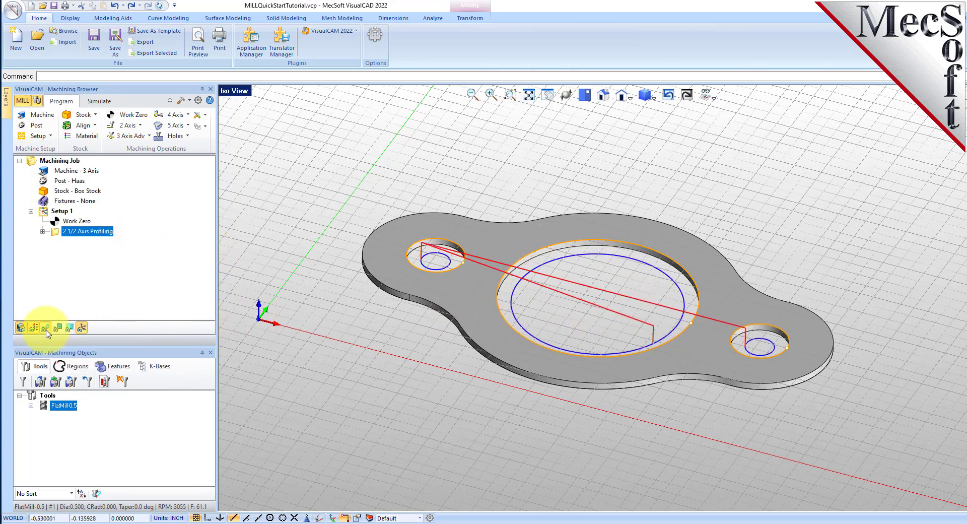
{"action": "left_click", "coordinate": [46, 329]}
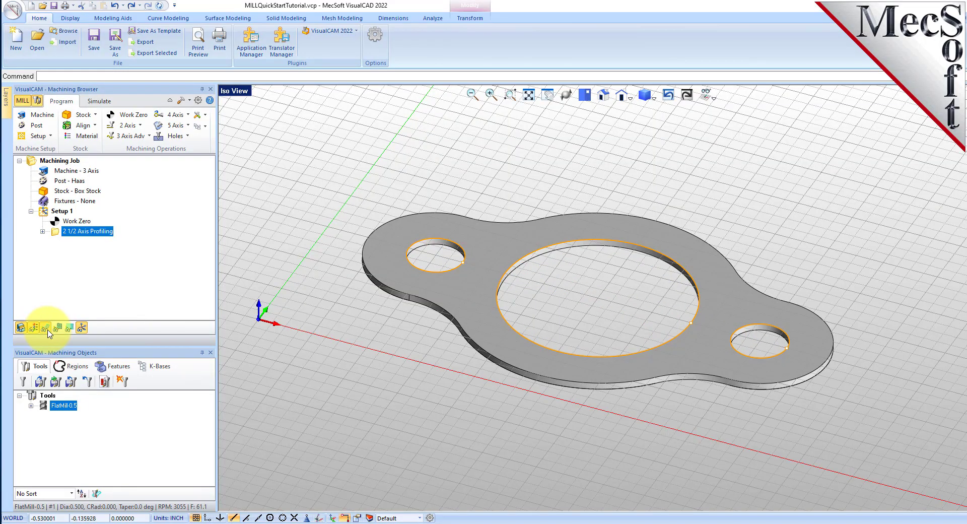
{"action": "left_click", "coordinate": [45, 329]}
{"action": "right_click_drag", "start_coordinate": [572, 280], "coordinate": [578, 348]}
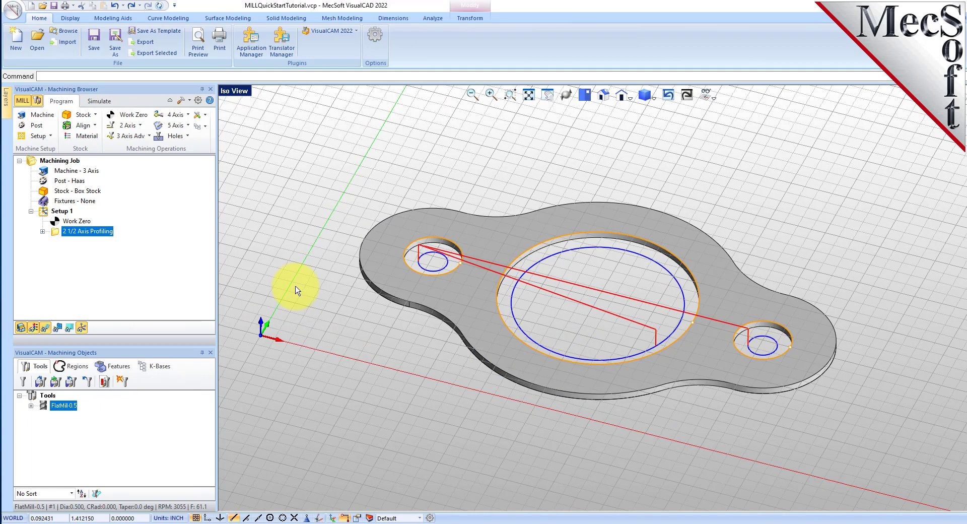
Turn off Simulate by Moves, reduce the simulation speed to its slowest setting, and play the hole profiling cut simulation.
{"action": "left_click", "coordinate": [99, 100]}
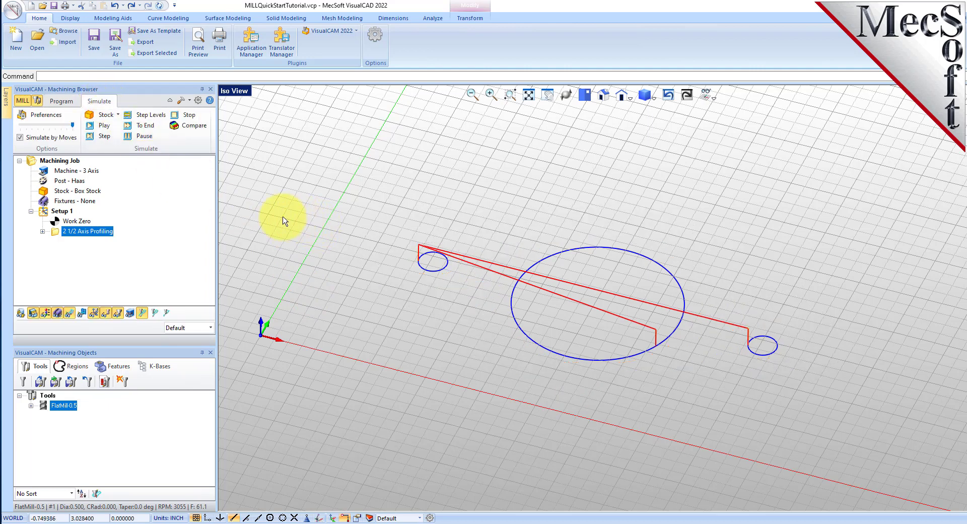
{"action": "left_click", "coordinate": [44, 117]}
{"action": "left_click", "coordinate": [615, 98]}
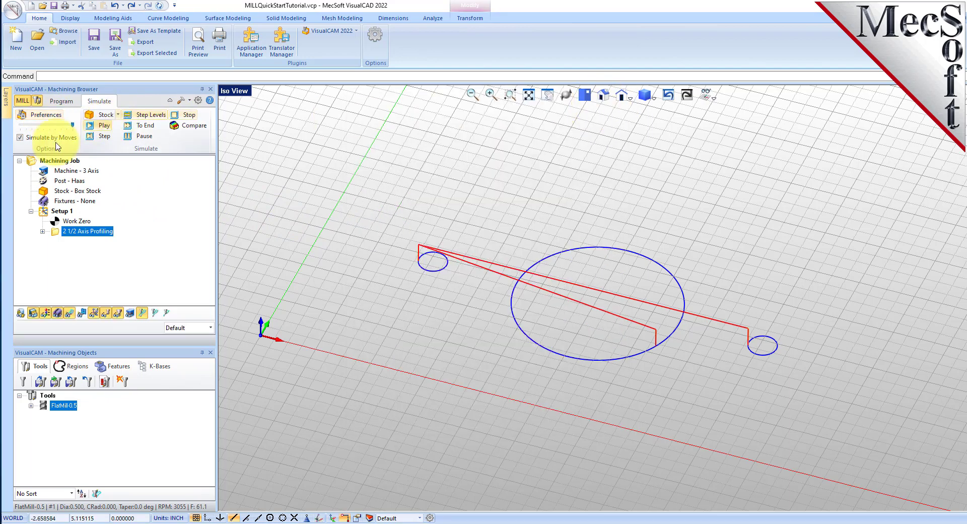
{"action": "left_click", "coordinate": [20, 137]}
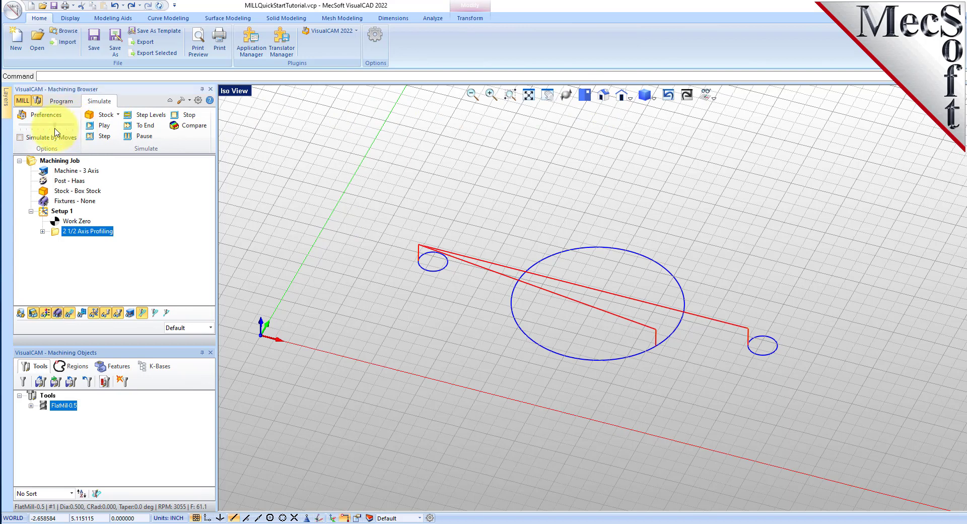
{"action": "left_click", "coordinate": [106, 127]}
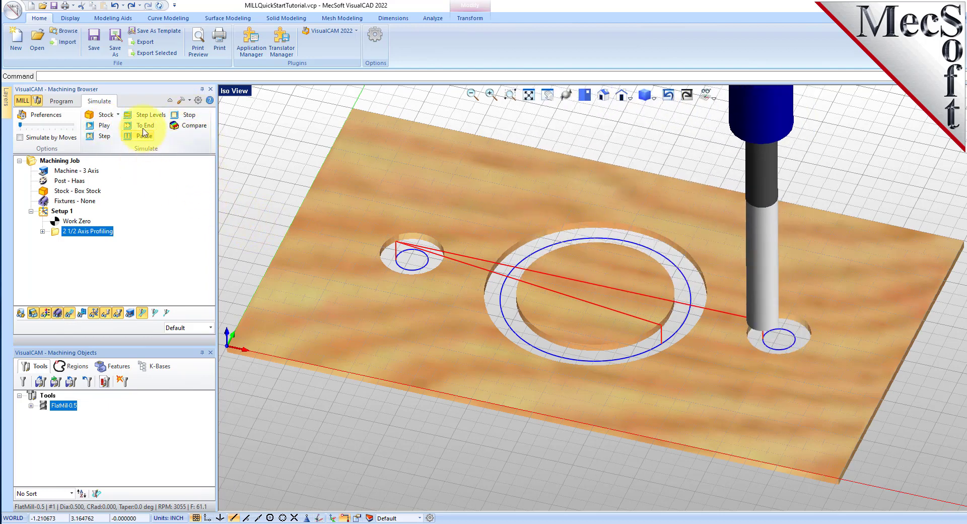
Examine the simulated cut stock from several angles, turning its wood material texture off and back on.
{"action": "middle_click_drag", "start_coordinate": [496, 280], "coordinate": [487, 347]}
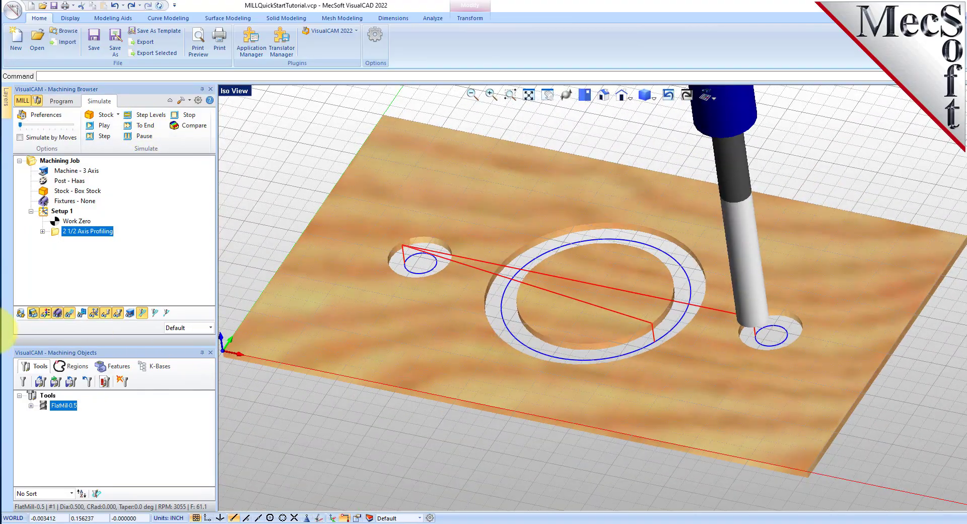
{"action": "left_click", "coordinate": [45, 313]}
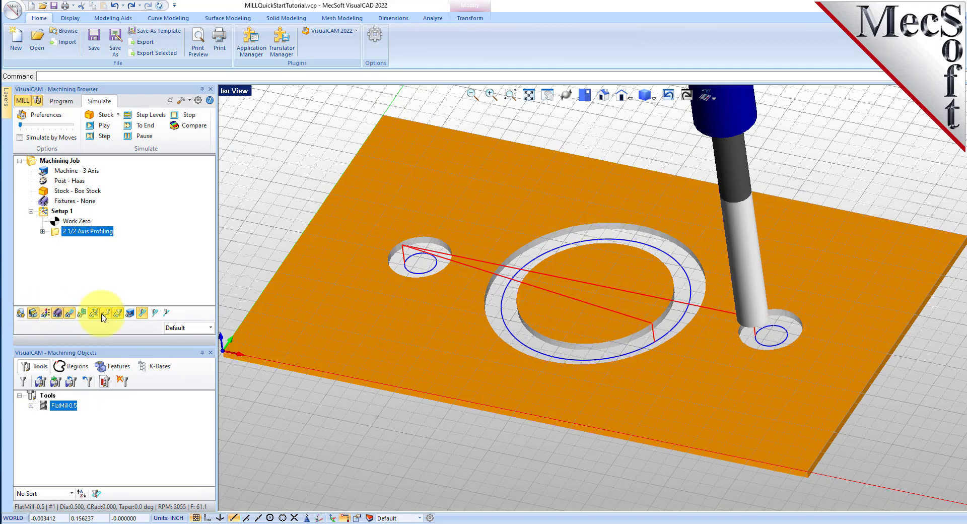
{"action": "mouse_move", "coordinate": [565, 352]}
{"action": "middle_mouse_down"}
{"action": "mouse_move", "coordinate": [566, 287]}
{"action": "mouse_move", "coordinate": [570, 360]}
{"action": "middle_mouse_up"}
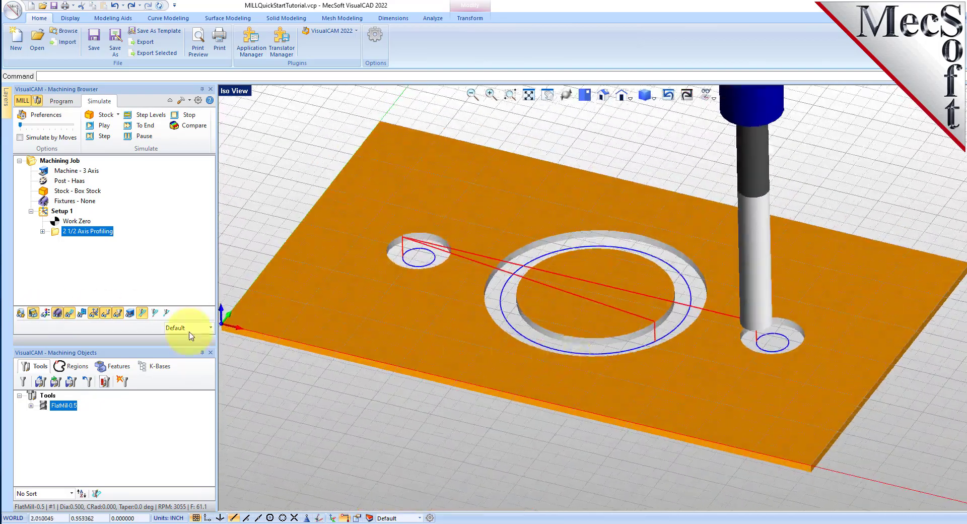
{"action": "left_click", "coordinate": [48, 314]}
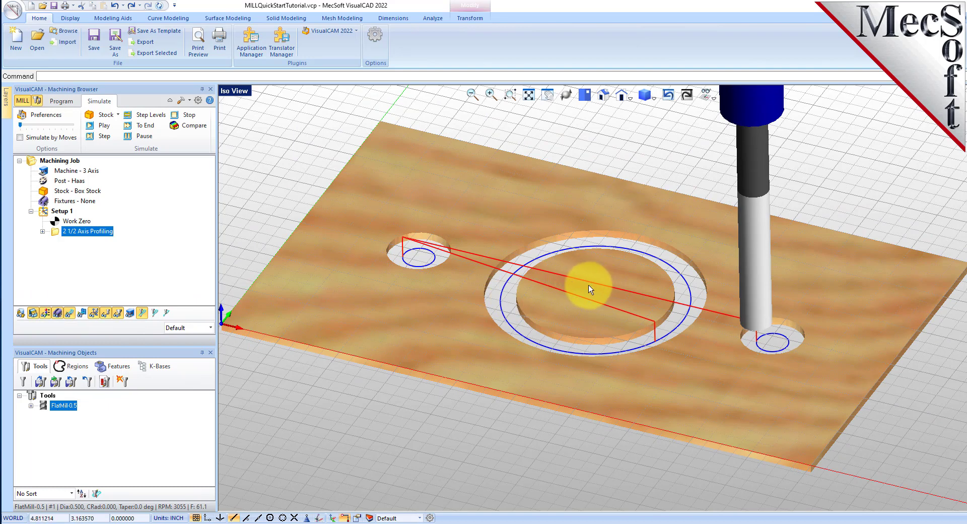
{"action": "scroll", "coordinate": [590, 289], "scroll_direction": "down", "scroll_amount": 1}
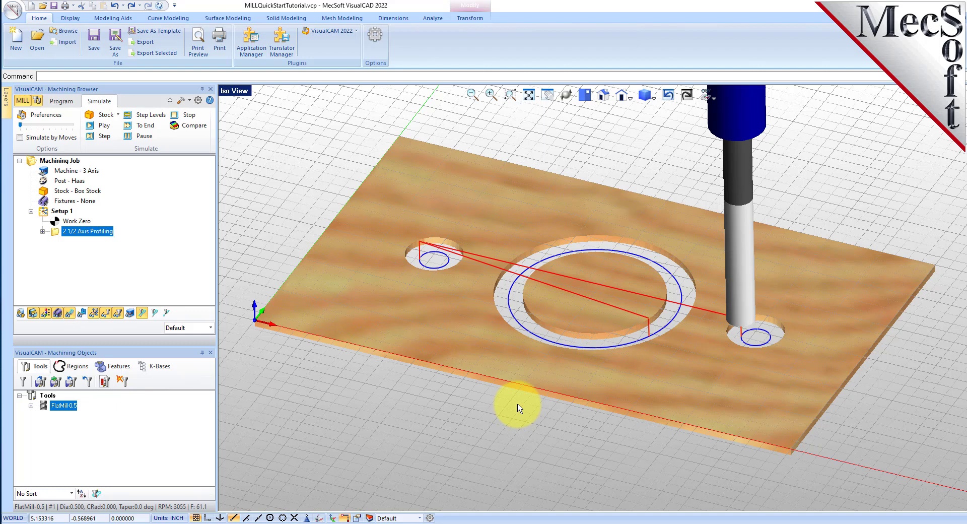
Copy the 2 1/2 Axis Profiling operation and paste the duplicate into Setup 1.
{"action": "left_click", "coordinate": [61, 100]}
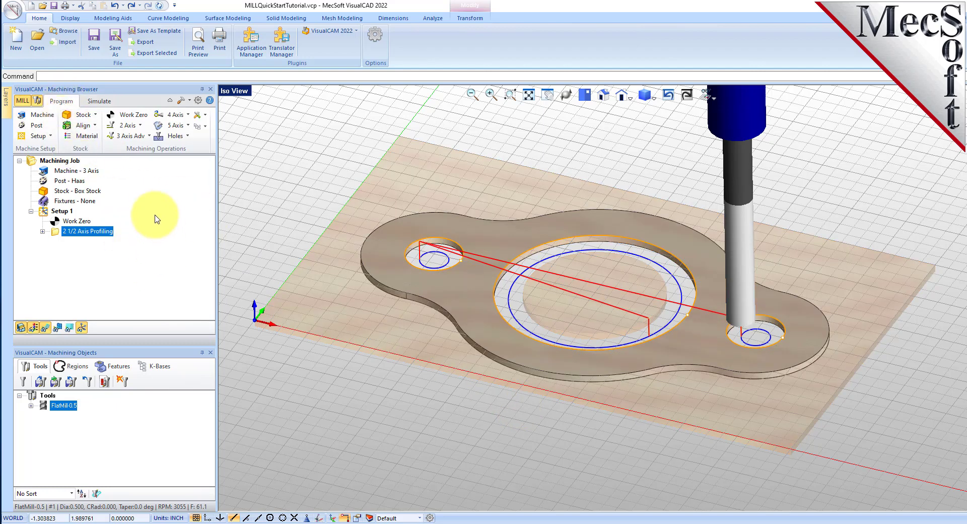
{"action": "right_click", "coordinate": [101, 233]}
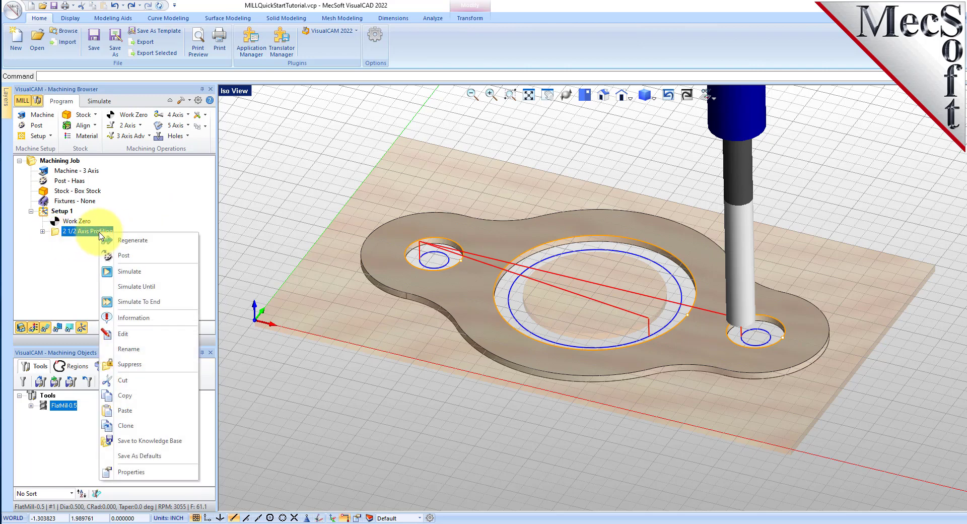
{"action": "left_click", "coordinate": [166, 395]}
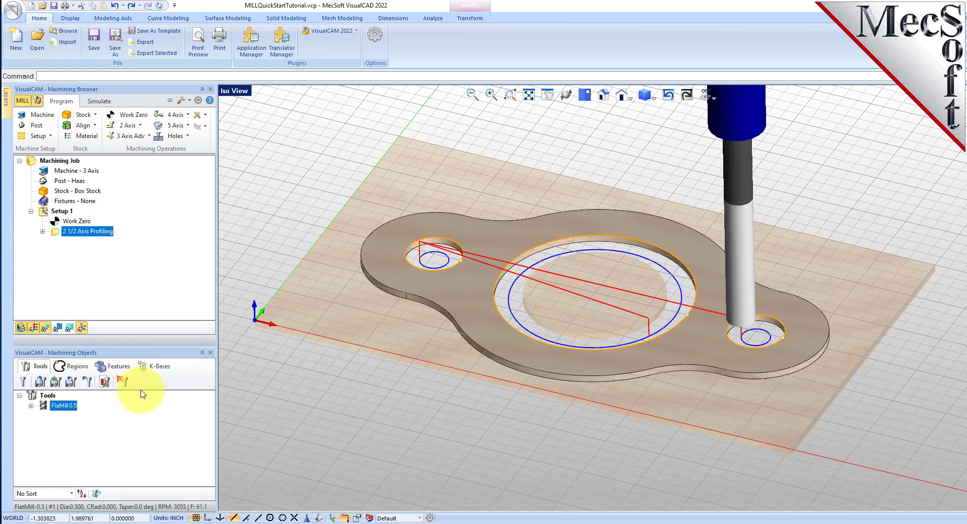
{"action": "right_click", "coordinate": [91, 232]}
{"action": "left_click", "coordinate": [121, 408]}
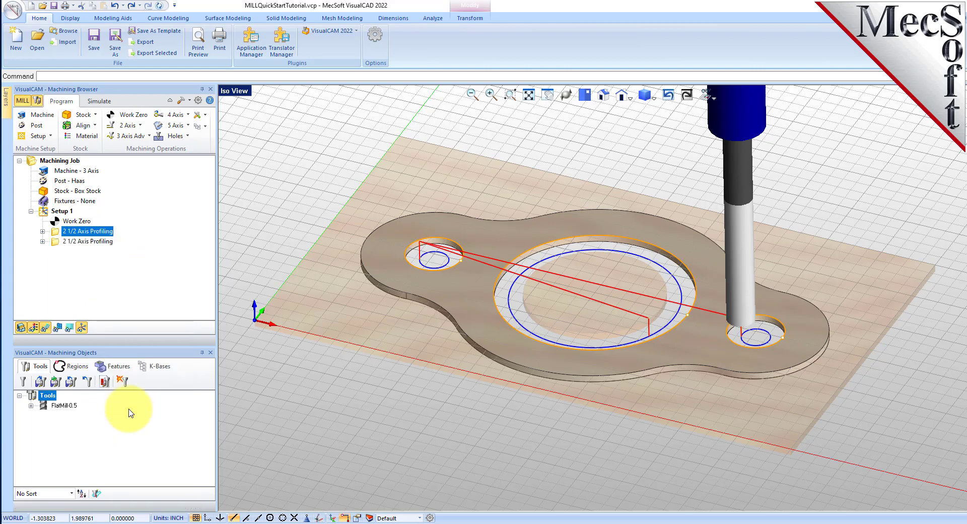
Open the second 2 1/2 Axis Profiling operation for editing and remove all its selected part regions.
{"action": "left_click", "coordinate": [57, 242]}
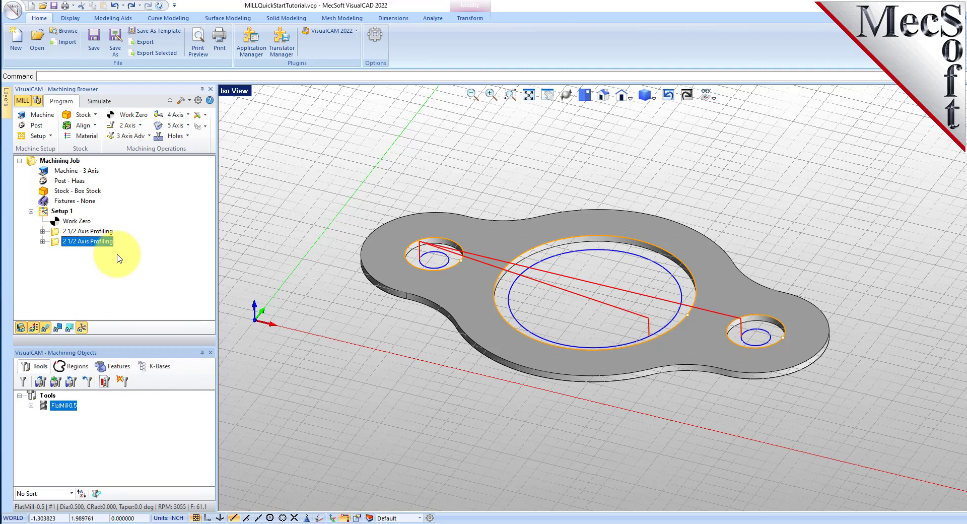
{"action": "right_click", "coordinate": [103, 241]}
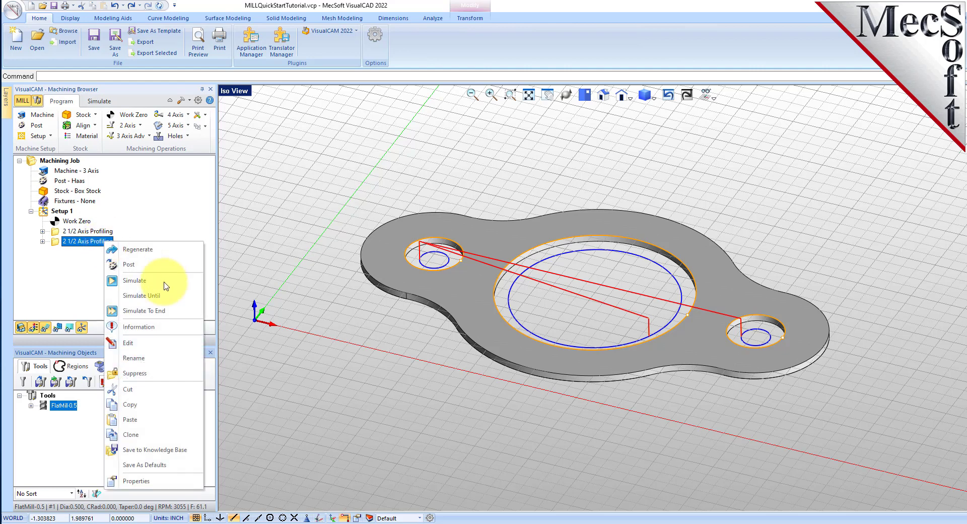
{"action": "left_click", "coordinate": [156, 341]}
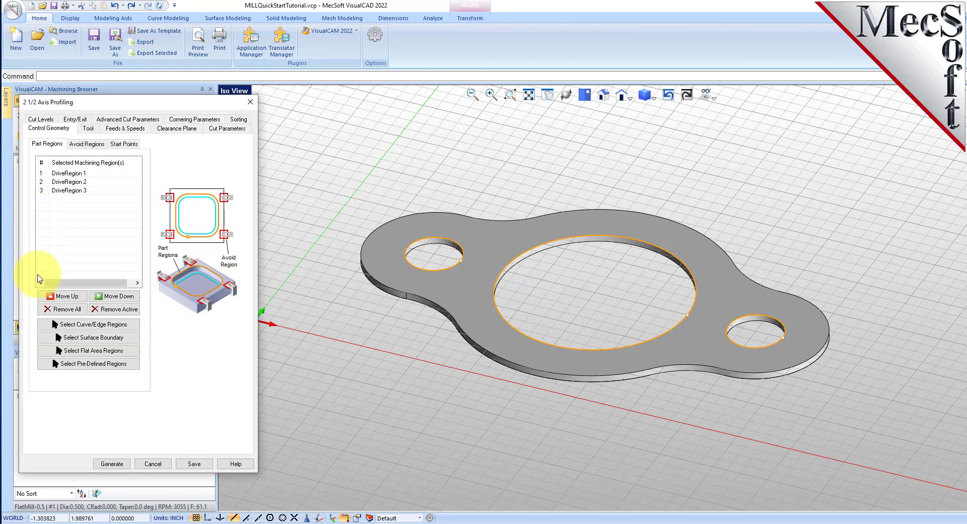
{"action": "left_click", "coordinate": [74, 309]}
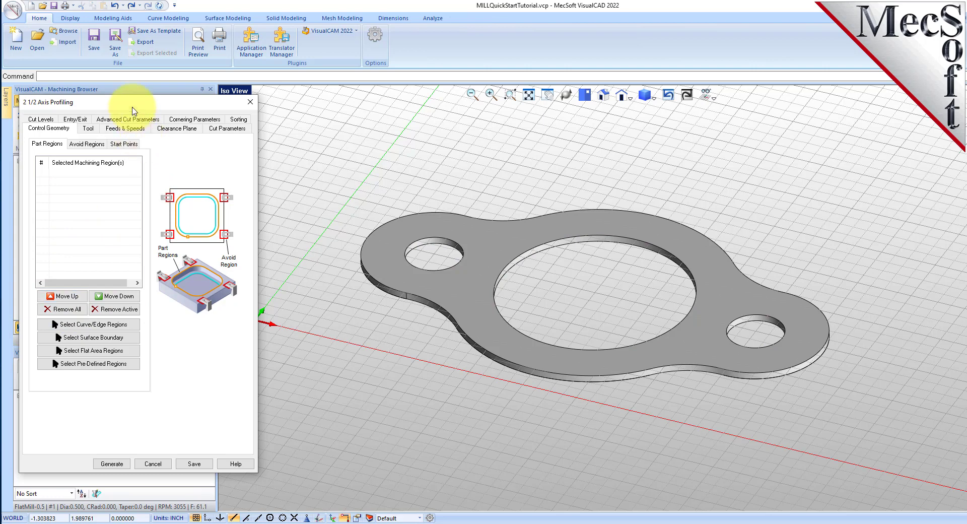
{"action": "left_click_drag", "start_coordinate": [129, 108], "coordinate": [201, 95]}
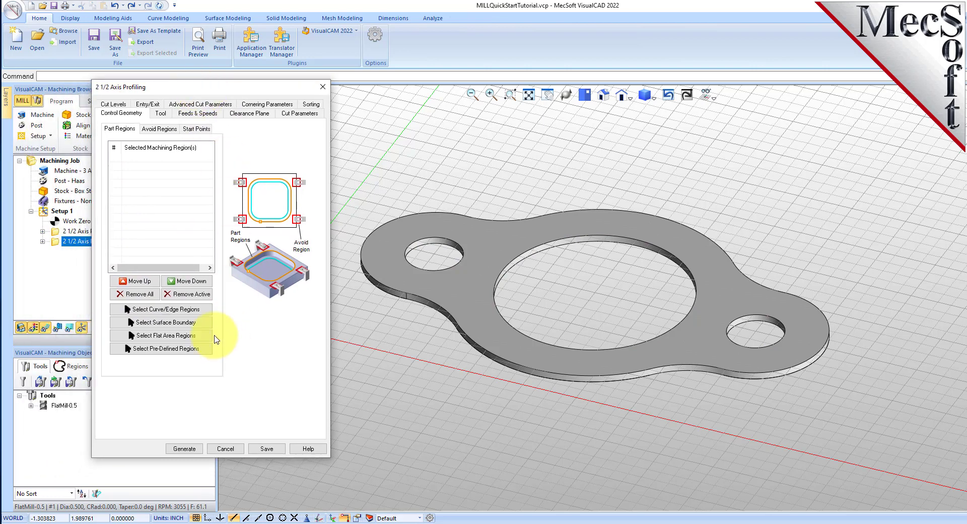
Select the part's outer upper edge as the second operation's part region and highlight it in the region list.
{"action": "left_click", "coordinate": [199, 309]}
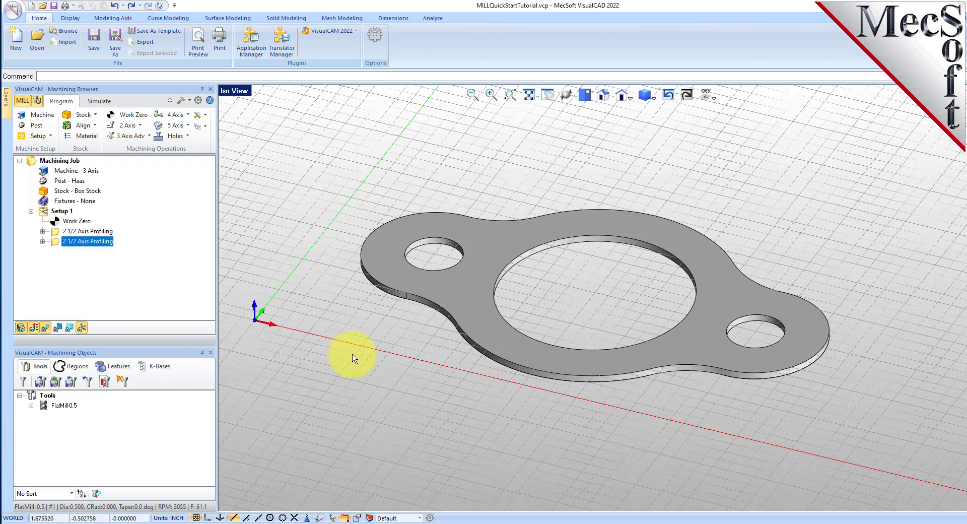
{"action": "left_click", "coordinate": [515, 223]}
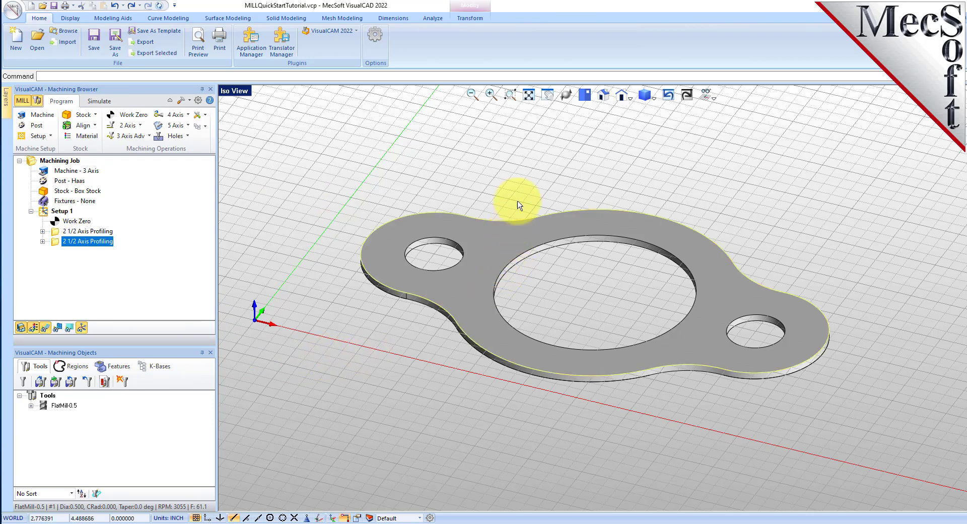
{"action": "right_click", "coordinate": [515, 223]}
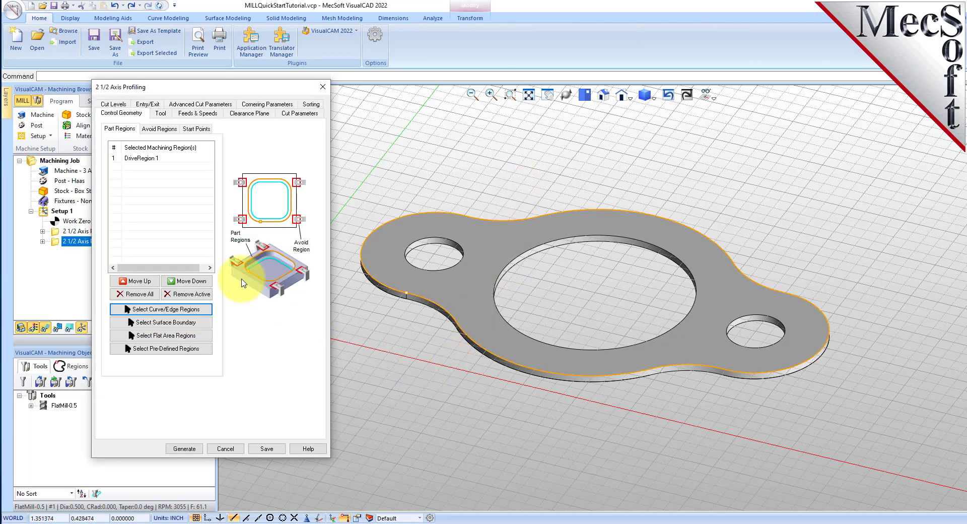
{"action": "left_click", "coordinate": [144, 158]}
{"action": "left_click", "coordinate": [380, 168]}
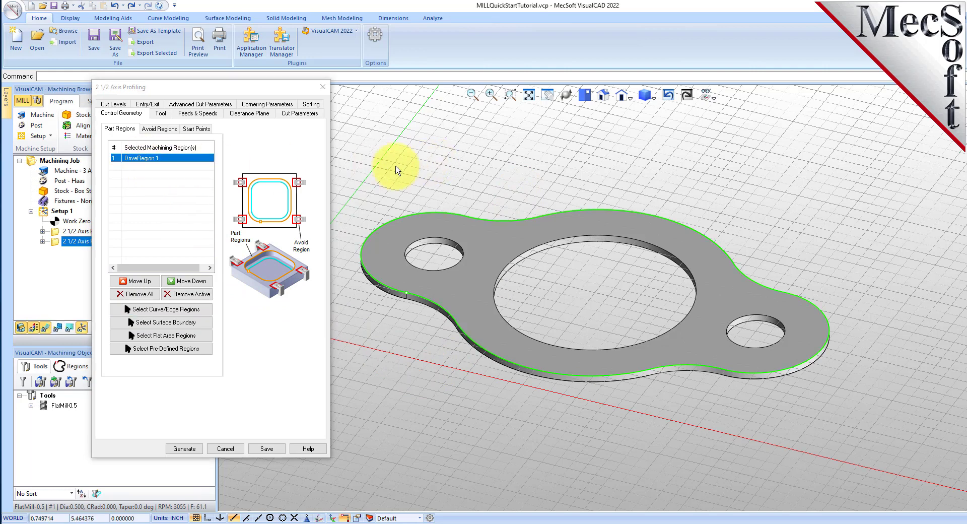
{"action": "left_click", "coordinate": [154, 160]}
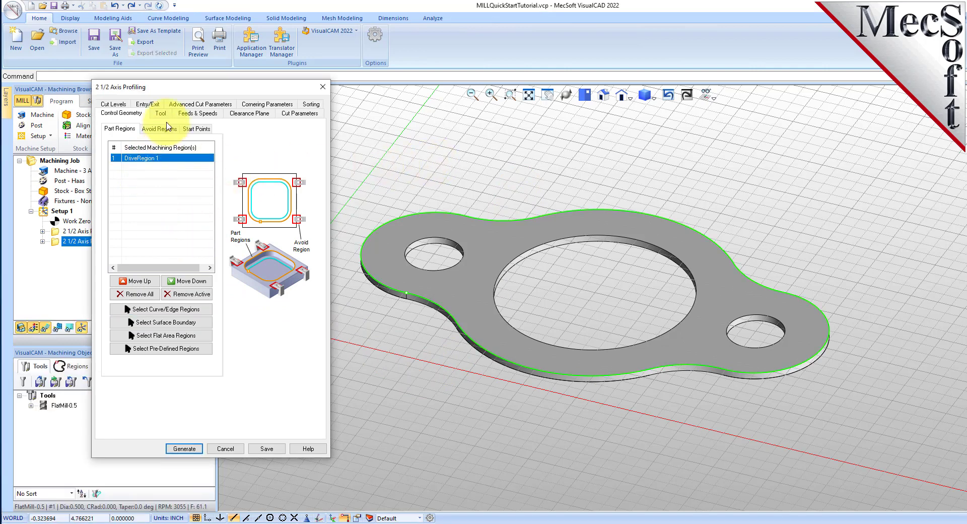
Set the second operation's cutting side to Outside for closed curves and generate its toolpath.
{"action": "left_click", "coordinate": [304, 114]}
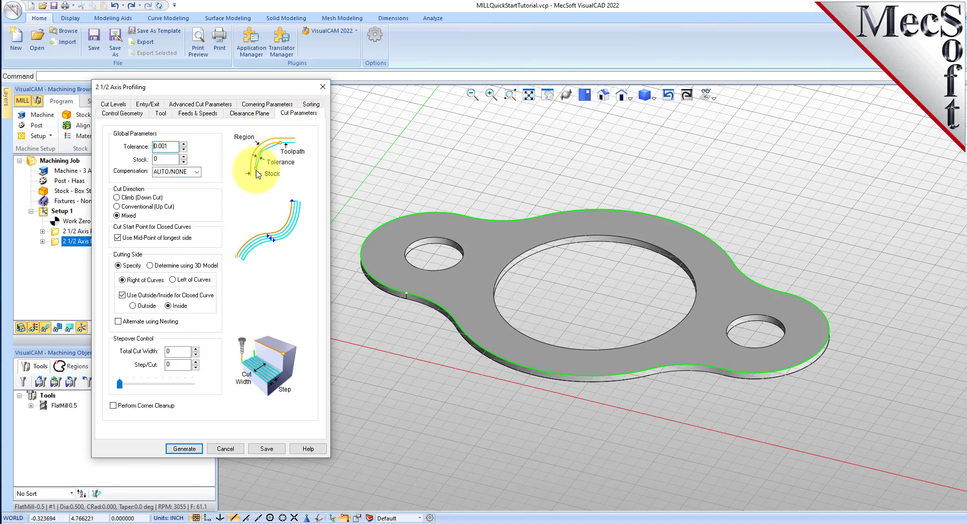
{"action": "left_click", "coordinate": [132, 306]}
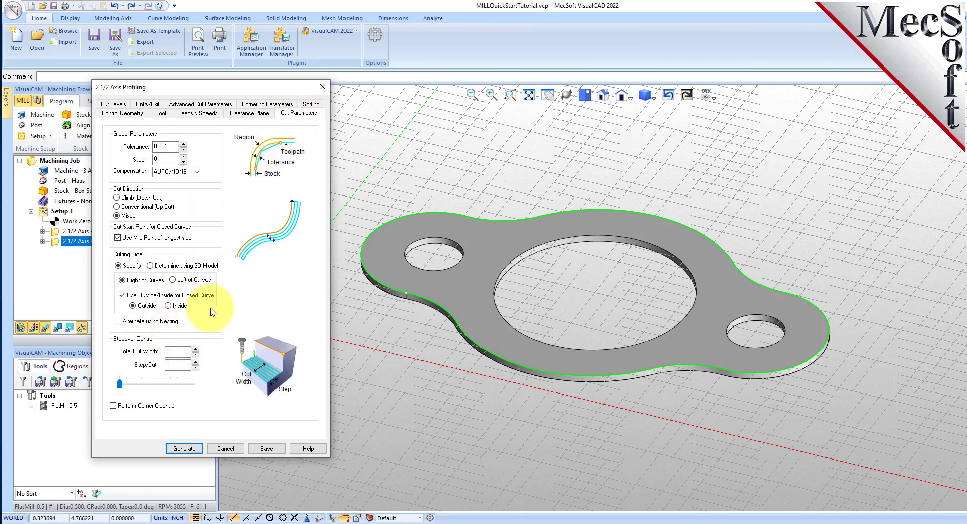
{"action": "left_click", "coordinate": [184, 448]}
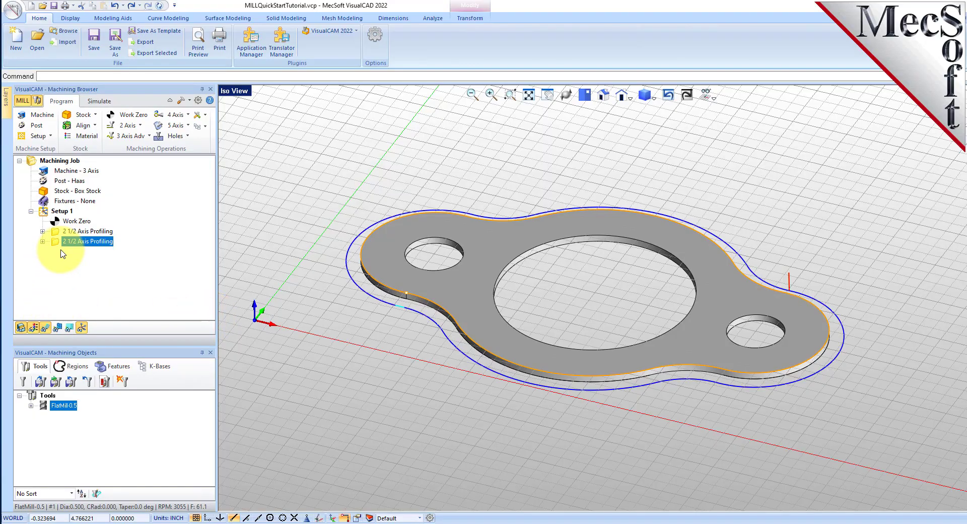
Simulate the outer profiling operation and inspect the cut stock around the part.
{"action": "right_click_drag", "start_coordinate": [466, 335], "coordinate": [503, 304]}
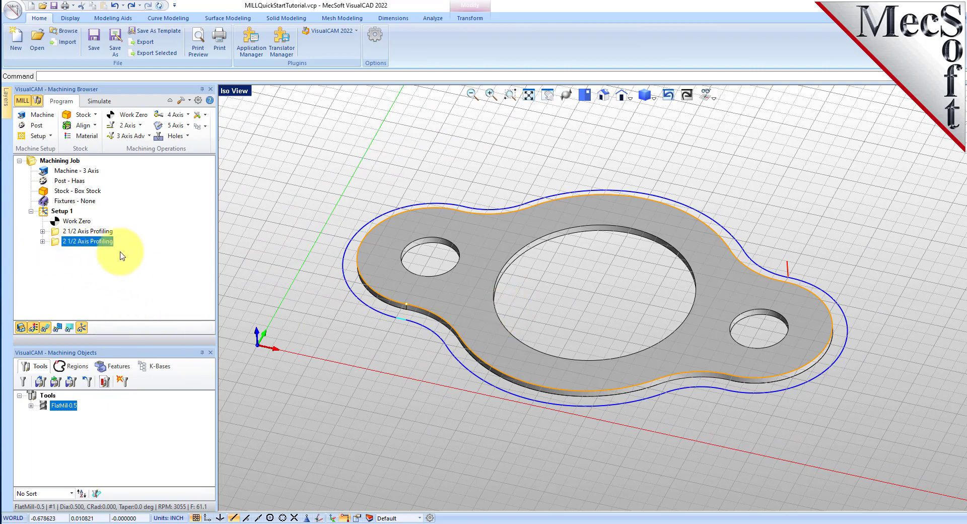
{"action": "left_click", "coordinate": [99, 101]}
{"action": "left_click", "coordinate": [107, 130]}
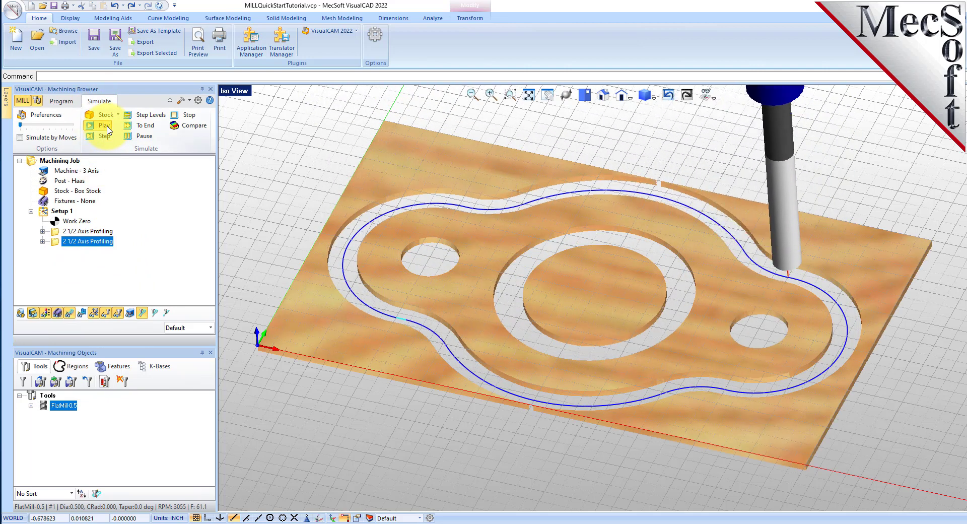
{"action": "right_click_drag", "start_coordinate": [587, 332], "coordinate": [591, 352]}
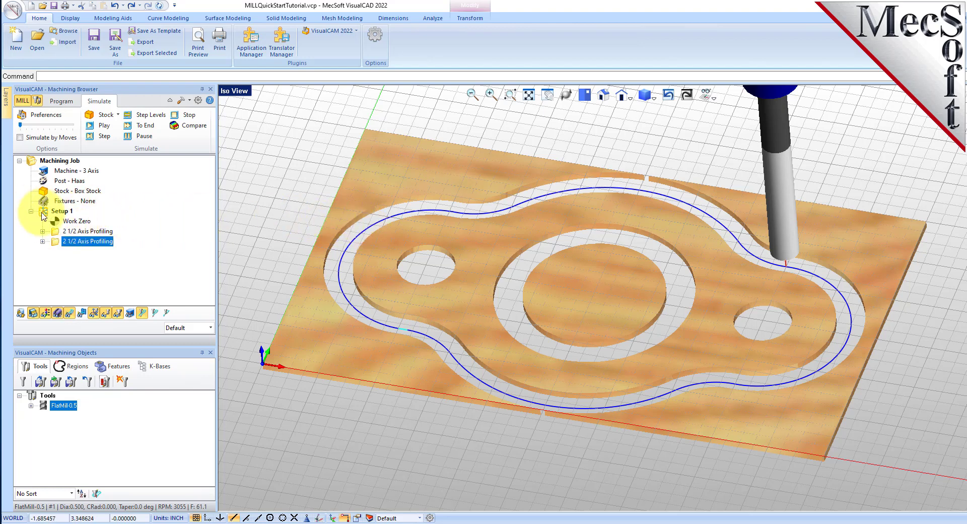
Post-process Setup 1 with the Haas post to MILLQuickStartTutorial_Setup 1.nc, review the G-code and close it.
{"action": "left_click", "coordinate": [74, 212]}
{"action": "right_click", "coordinate": [63, 213]}
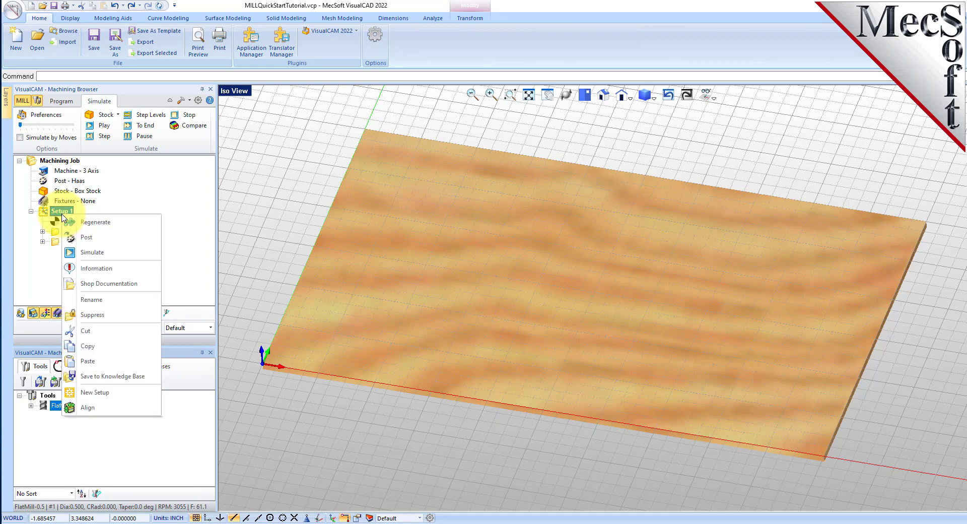
{"action": "left_click", "coordinate": [114, 243]}
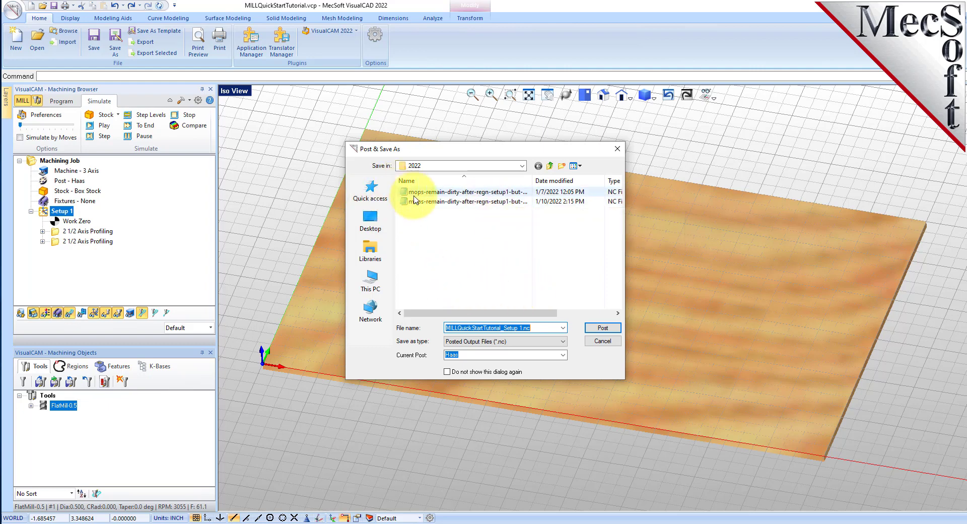
{"action": "left_click", "coordinate": [603, 328]}
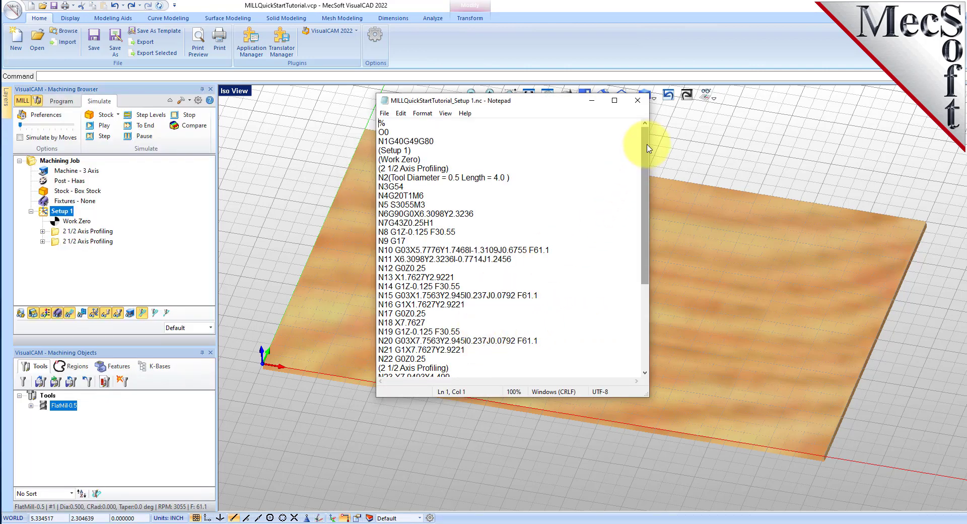
{"action": "mouse_move", "coordinate": [643, 147]}
{"action": "left_mouse_down"}
{"action": "mouse_move", "coordinate": [647, 268]}
{"action": "mouse_move", "coordinate": [645, 79]}
{"action": "mouse_move", "coordinate": [633, 142]}
{"action": "left_mouse_up"}
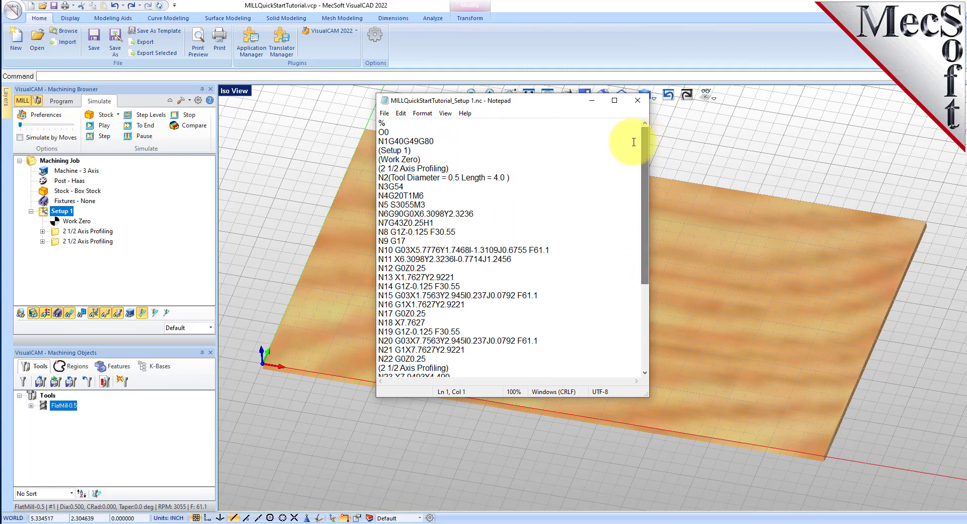
{"action": "left_click", "coordinate": [637, 100]}
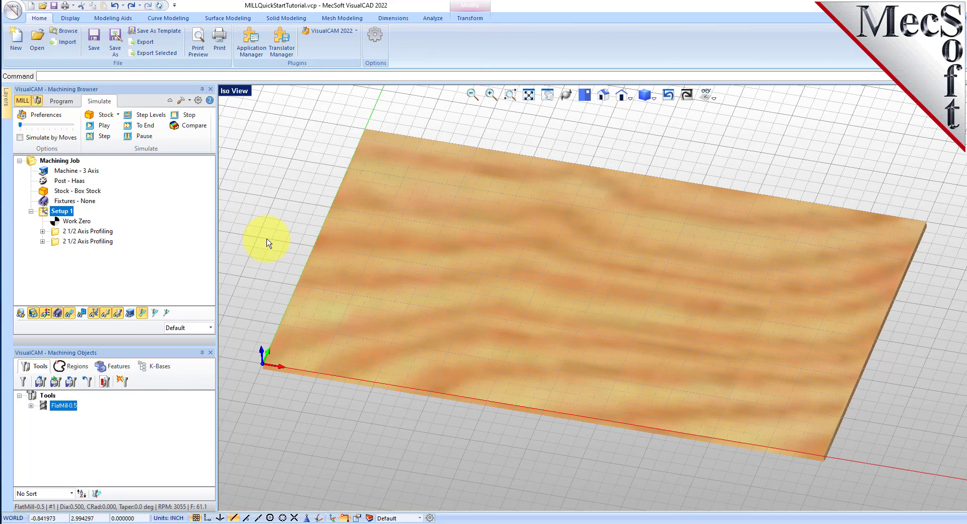
Return to programming mode, deselect the part, and review Setup 1's machining operations information for the first profiling operation.
{"action": "left_click", "coordinate": [61, 100]}
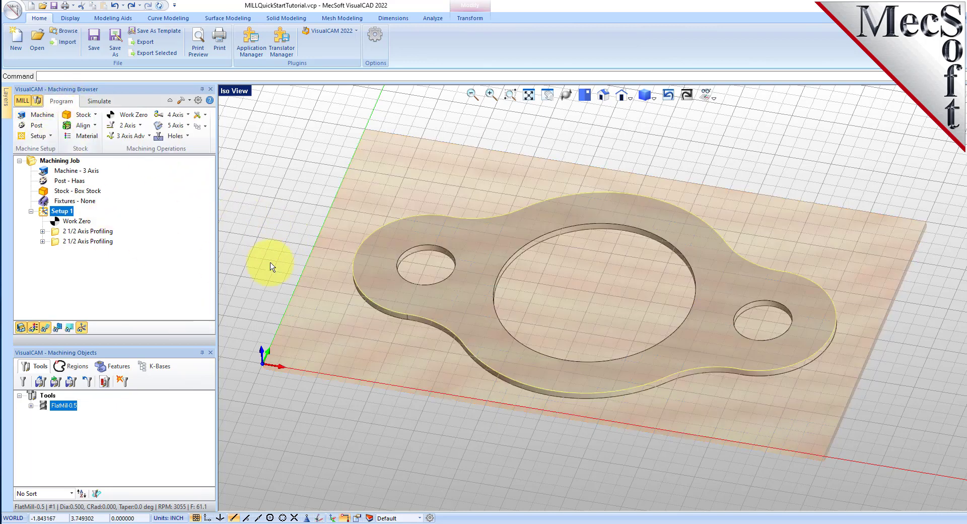
{"action": "left_click", "coordinate": [565, 279]}
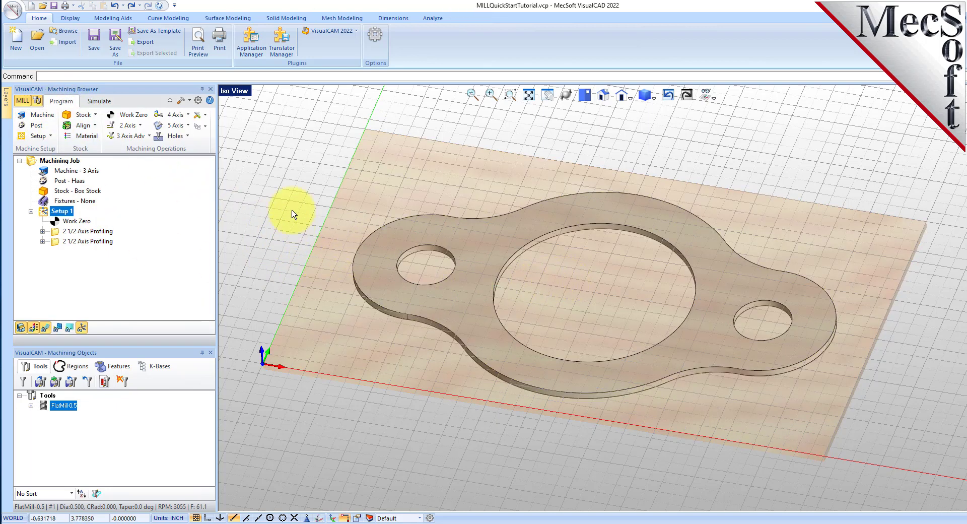
{"action": "right_click", "coordinate": [69, 217]}
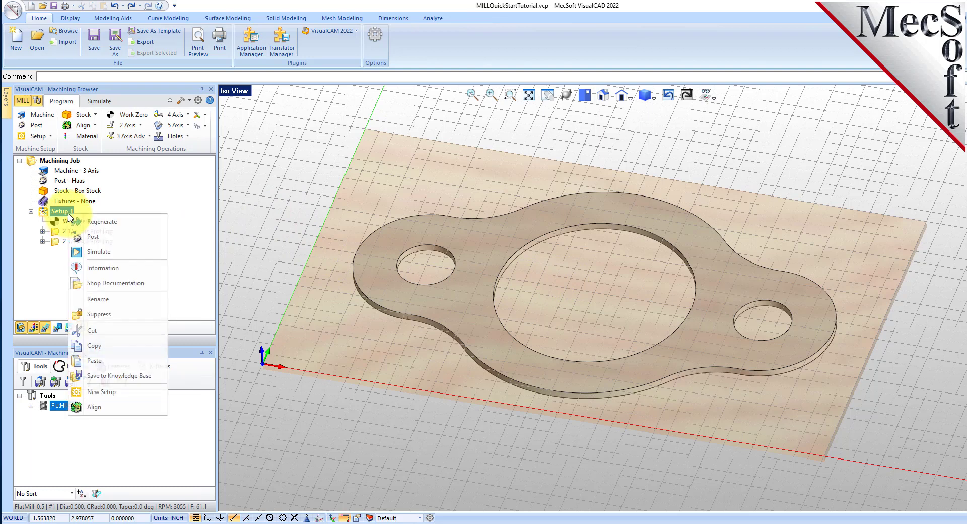
{"action": "left_click", "coordinate": [157, 276]}
{"action": "left_click_drag", "start_coordinate": [243, 11], "coordinate": [345, 155]}
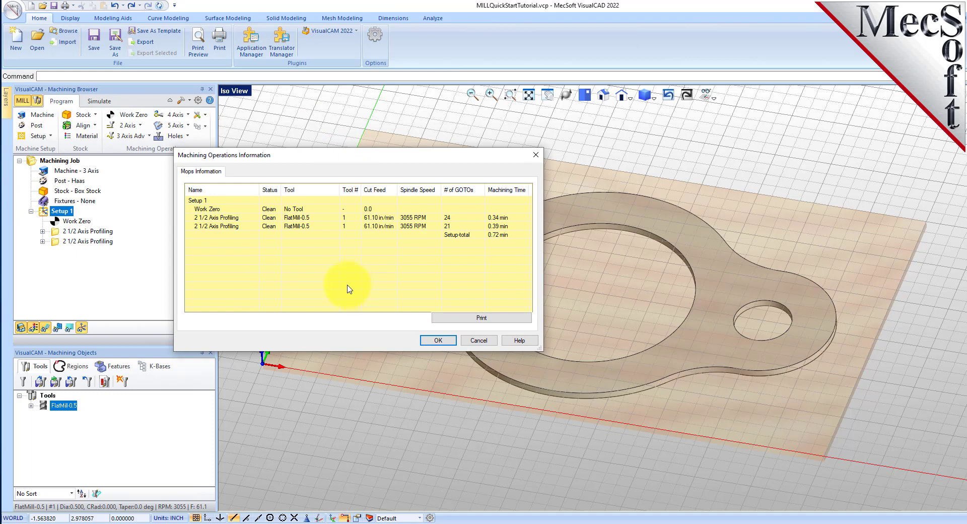
{"action": "left_click", "coordinate": [217, 218]}
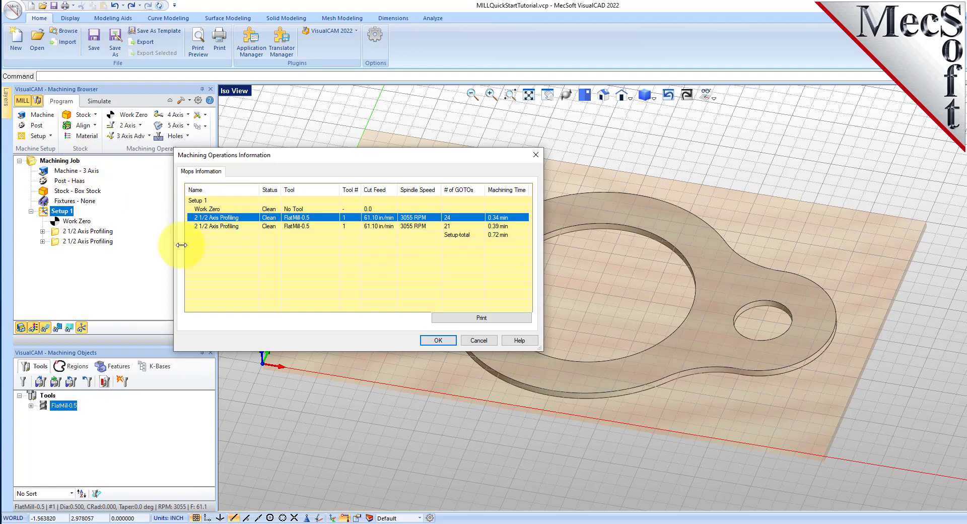
{"action": "left_click", "coordinate": [450, 343]}
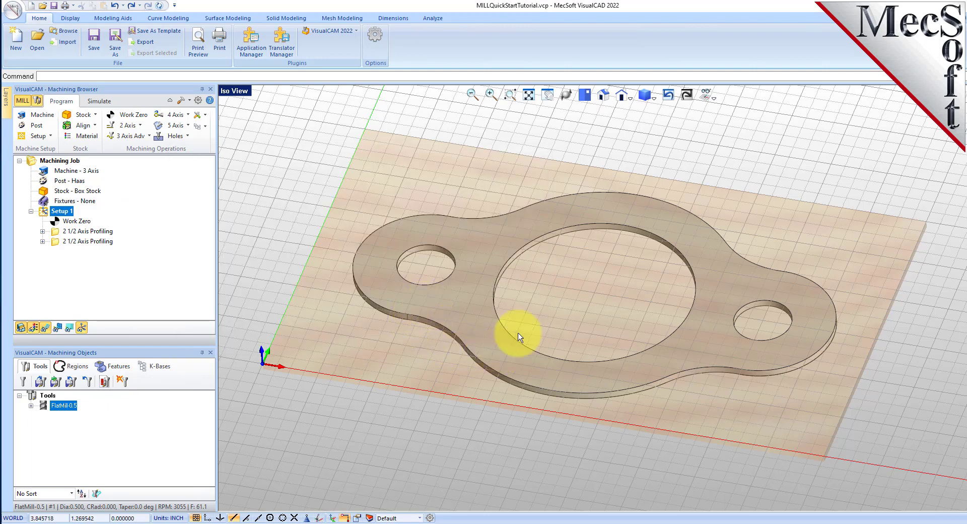
Show the part in isometric view and save Setup 1's shop documentation as MILLQuickStartTutorial.htm using the Template1 output template.
{"action": "left_click", "coordinate": [603, 96]}
{"action": "scroll", "coordinate": [646, 310], "scroll_direction": "up", "scroll_amount": 6}
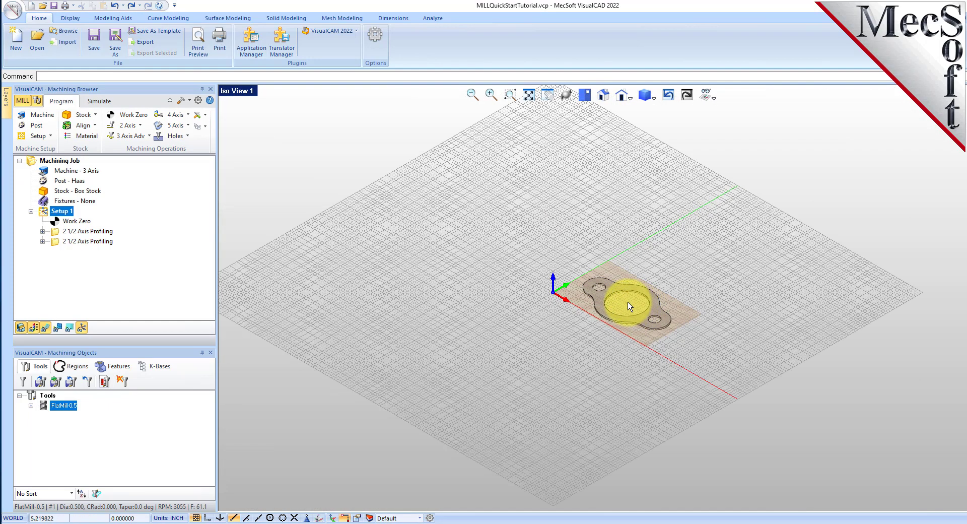
{"action": "scroll", "coordinate": [639, 310], "scroll_direction": "up", "scroll_amount": 2}
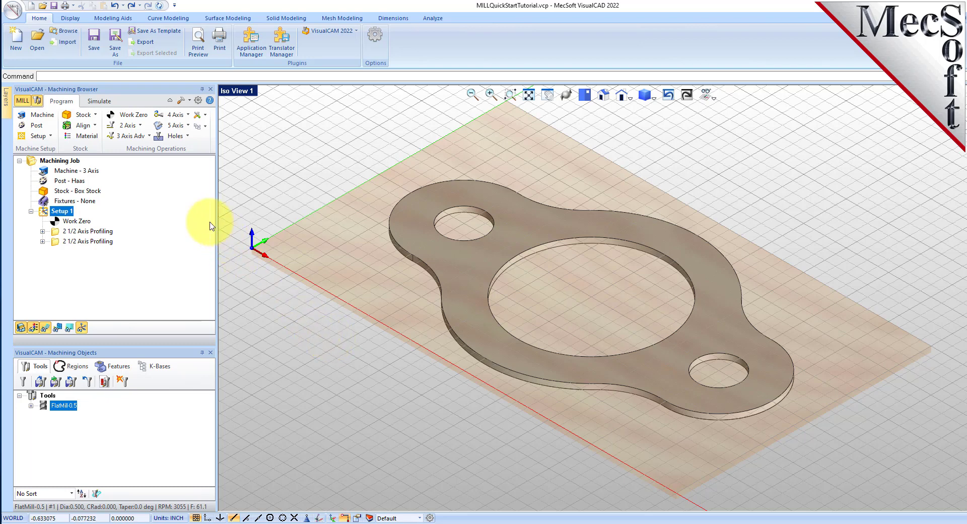
{"action": "left_click", "coordinate": [64, 211]}
{"action": "right_click", "coordinate": [64, 212]}
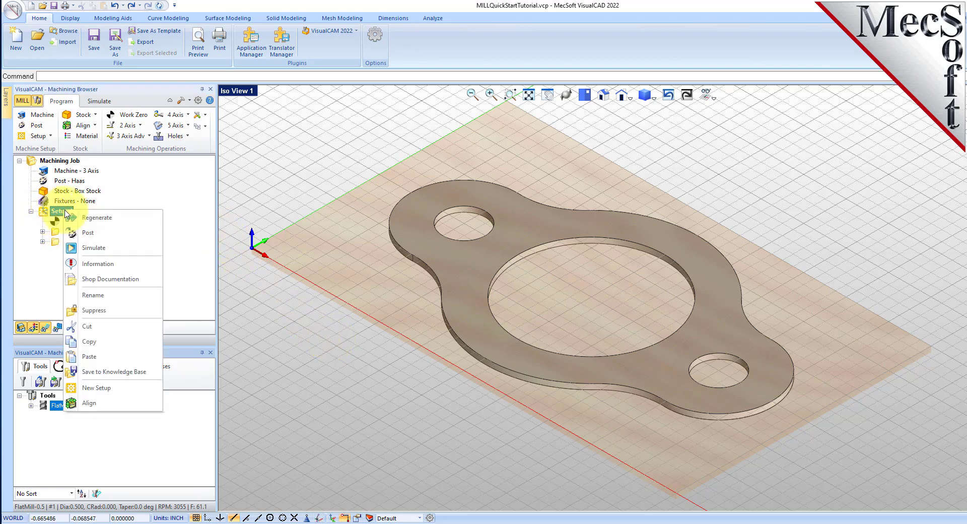
{"action": "left_click", "coordinate": [154, 280]}
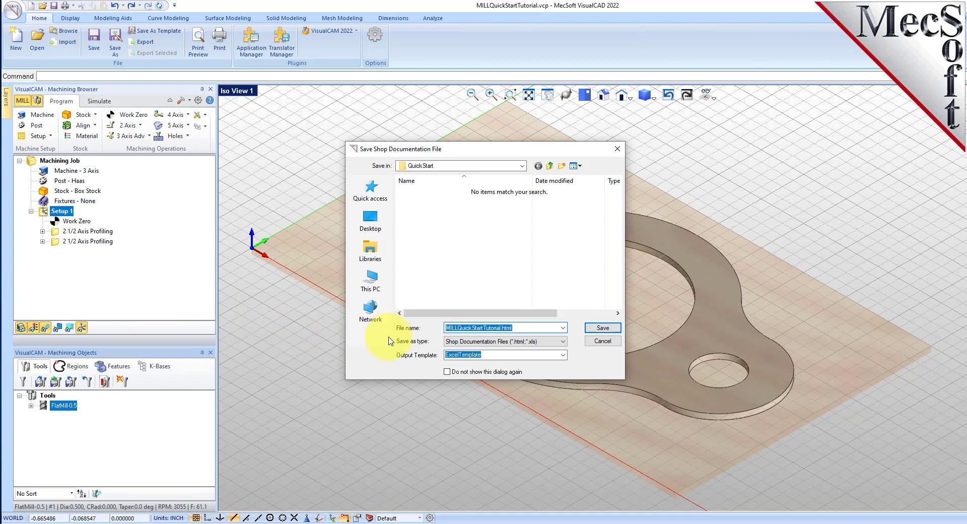
{"action": "left_click", "coordinate": [562, 354]}
{"action": "left_click", "coordinate": [475, 372]}
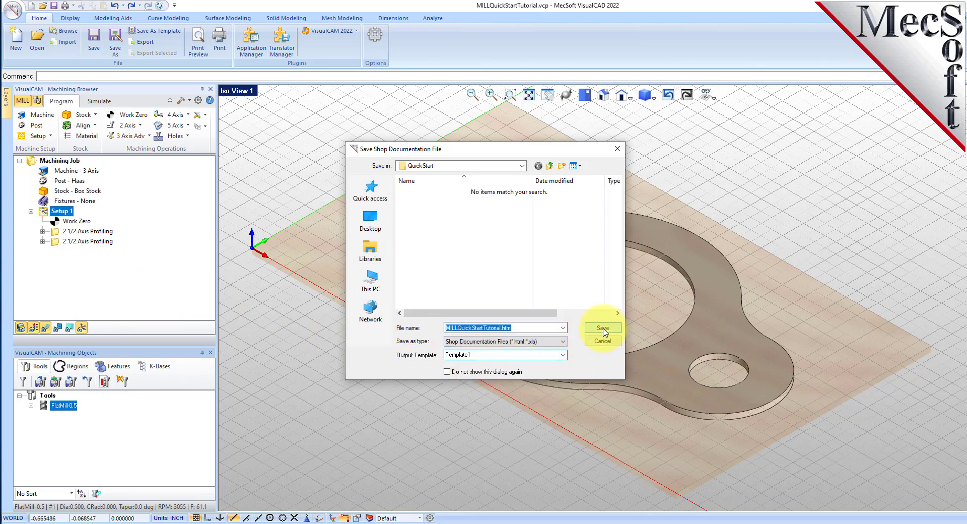
{"action": "left_click", "coordinate": [603, 327]}
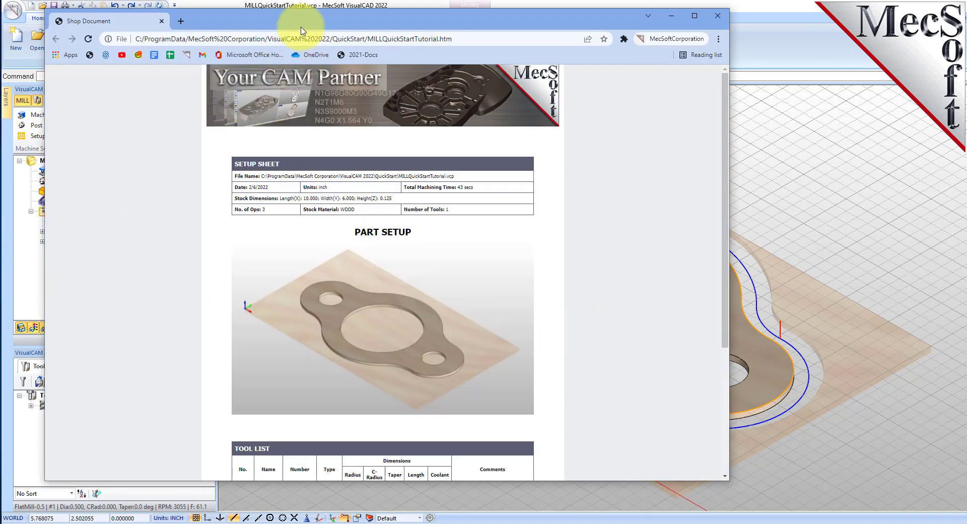
Move and narrow the shop document window and review its setup sheet, tool list and machine operations list.
{"action": "left_click_drag", "start_coordinate": [302, 21], "coordinate": [490, 23]}
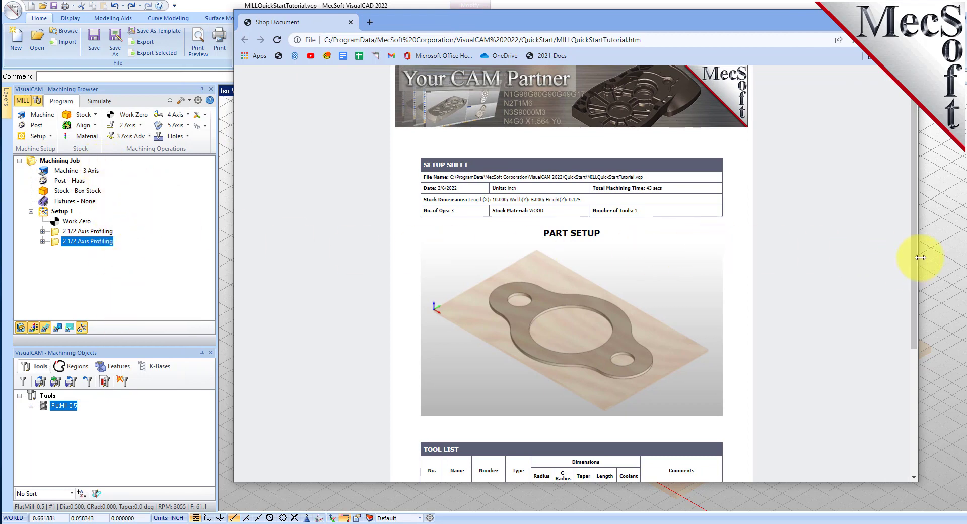
{"action": "left_click_drag", "start_coordinate": [916, 256], "coordinate": [746, 258]}
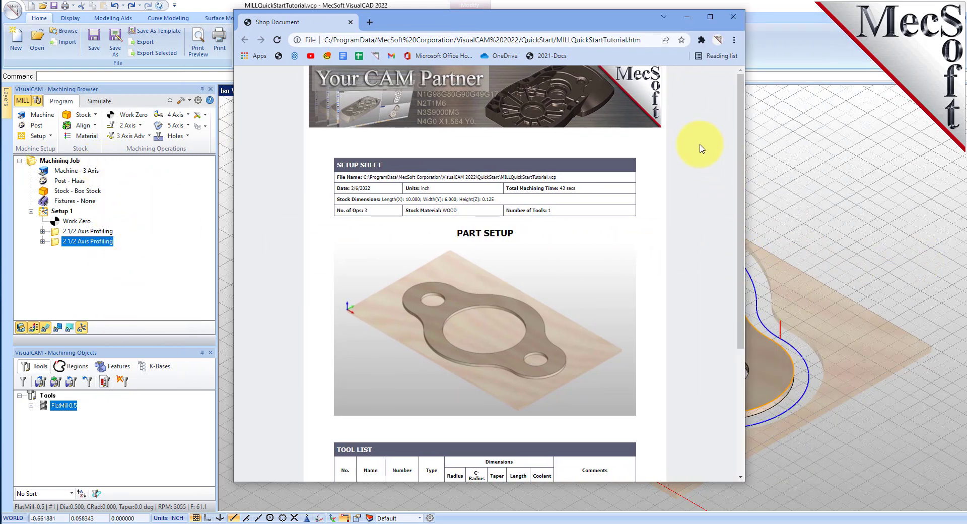
{"action": "scroll", "coordinate": [640, 144], "scroll_direction": "down", "scroll_amount": 2}
{"action": "scroll", "coordinate": [700, 152], "scroll_direction": "up", "scroll_amount": 1}
{"action": "left_click_drag", "start_coordinate": [495, 149], "coordinate": [336, 126]}
{"action": "scroll", "coordinate": [557, 173], "scroll_direction": "down", "scroll_amount": 5}
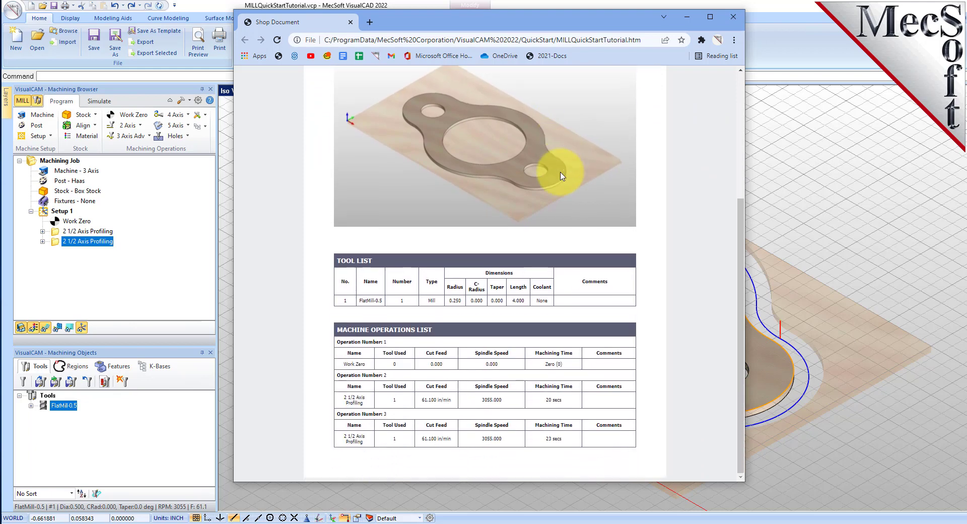